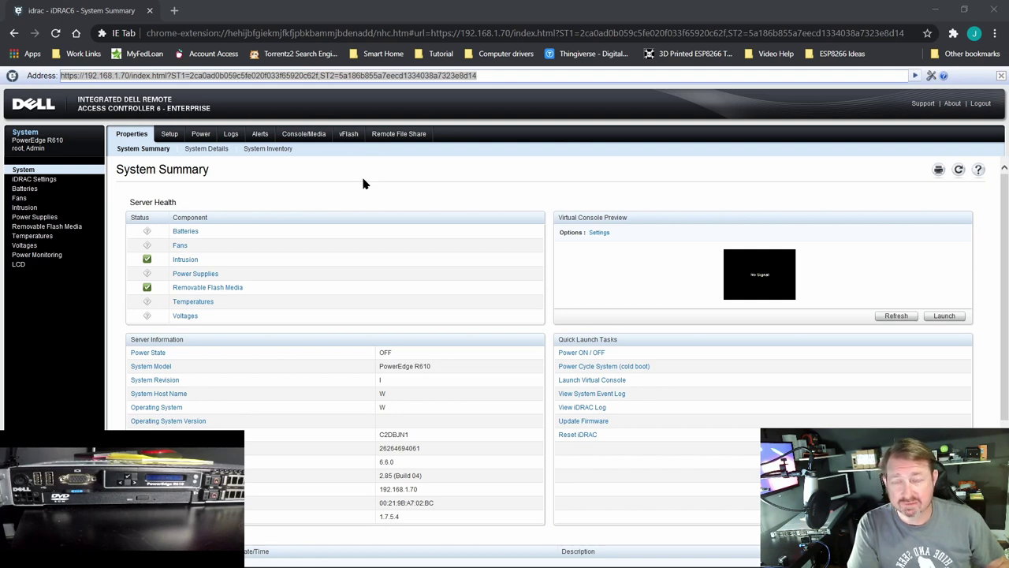
# - Open the iDRAC6 Power tab, where the R610 shows power status OFF
pyautogui.click(203, 136)
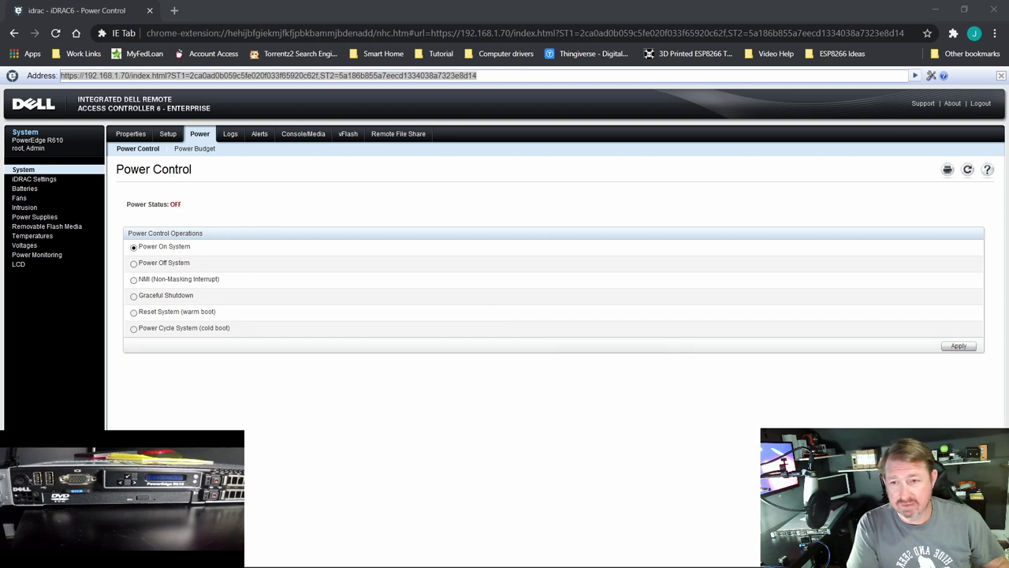
# - Apply and confirm Power On System so the R610 reports power state ON
pyautogui.click(965, 348)
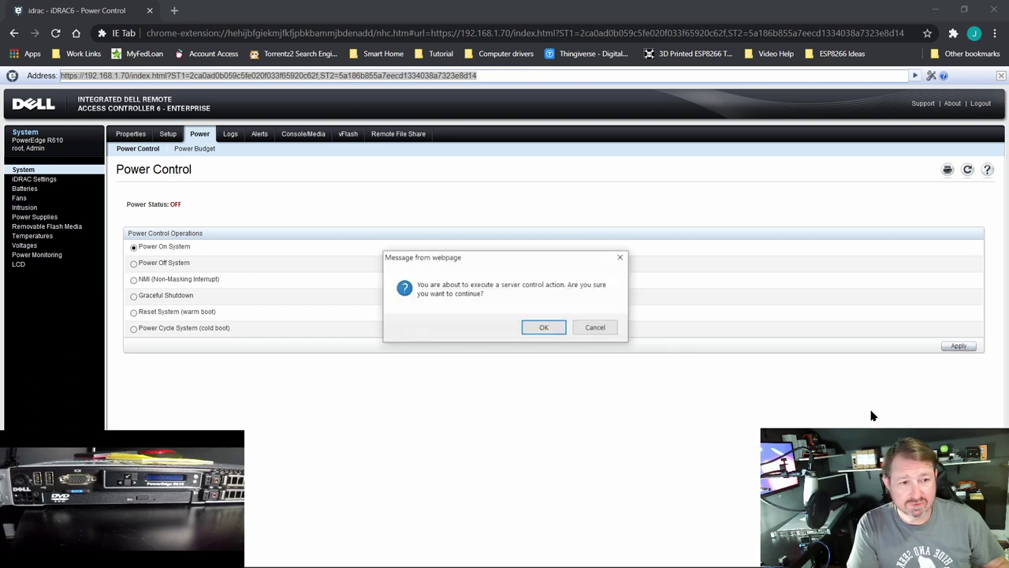
pyautogui.click(543, 328)
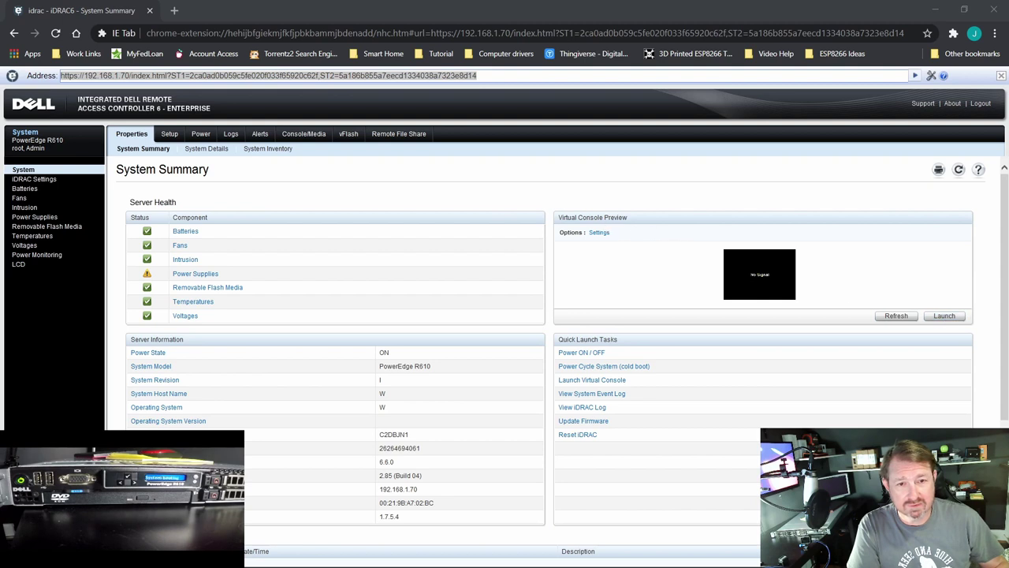
# - Launch the Virtual Console, accepting the certificate warning and security risk to run it
pyautogui.click(947, 319)
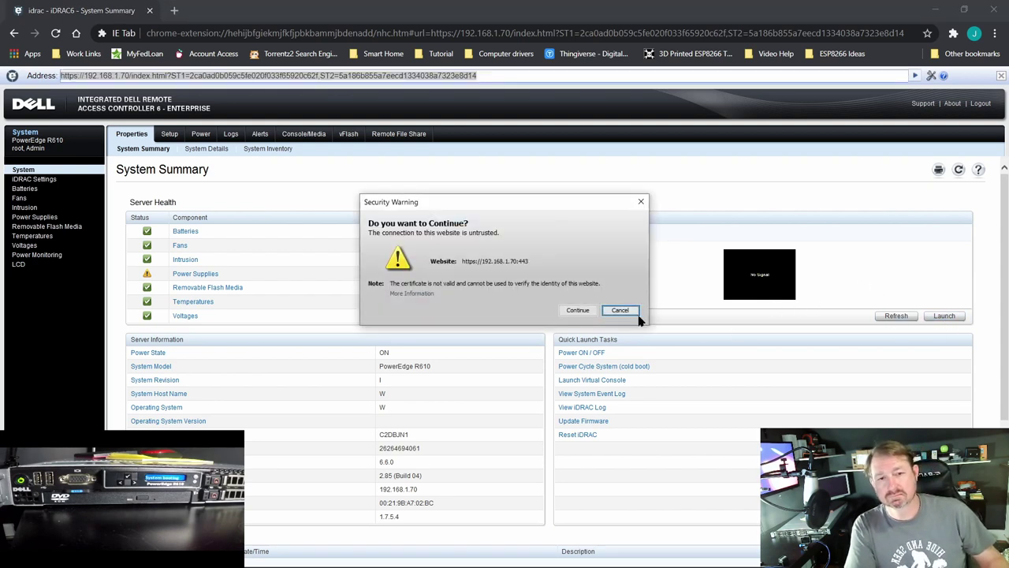
pyautogui.click(578, 312)
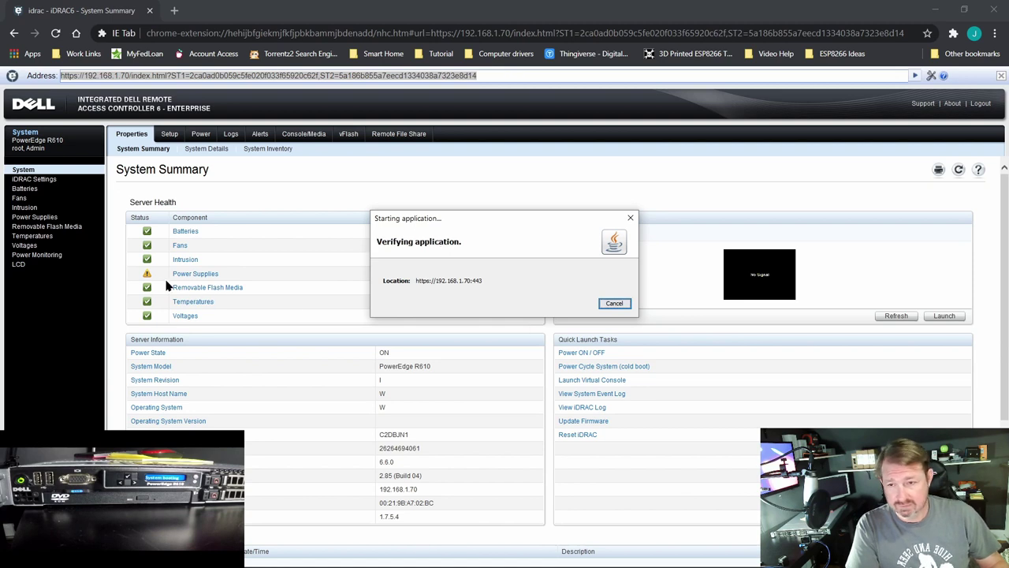
pyautogui.click(383, 332)
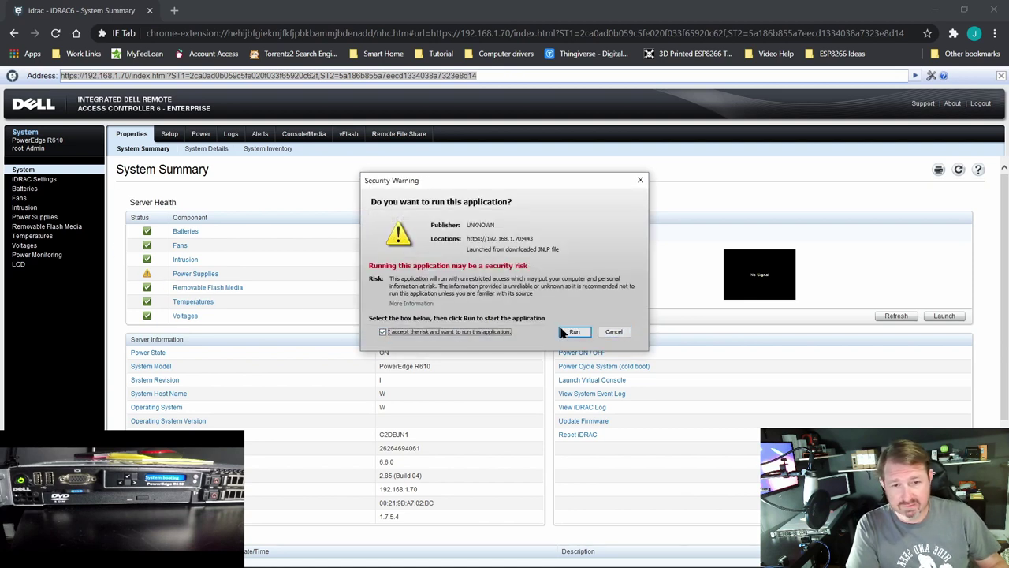
pyautogui.click(575, 332)
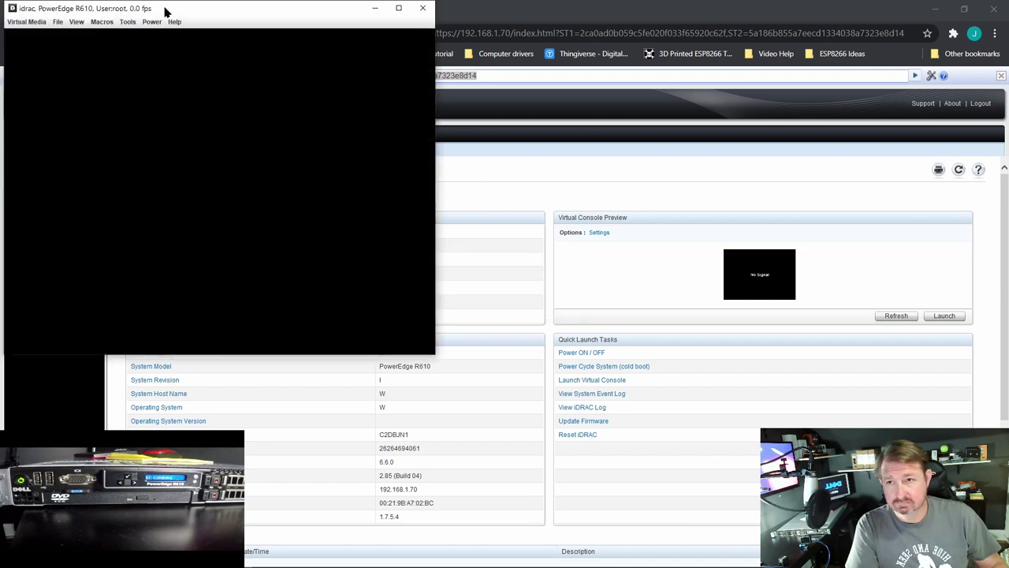
# - Maximize the Virtual Console and press Ctrl+R during POST to enter the PERC 6/i utility
pyautogui.moveTo(165, 9); pyautogui.dragTo(613, 109)
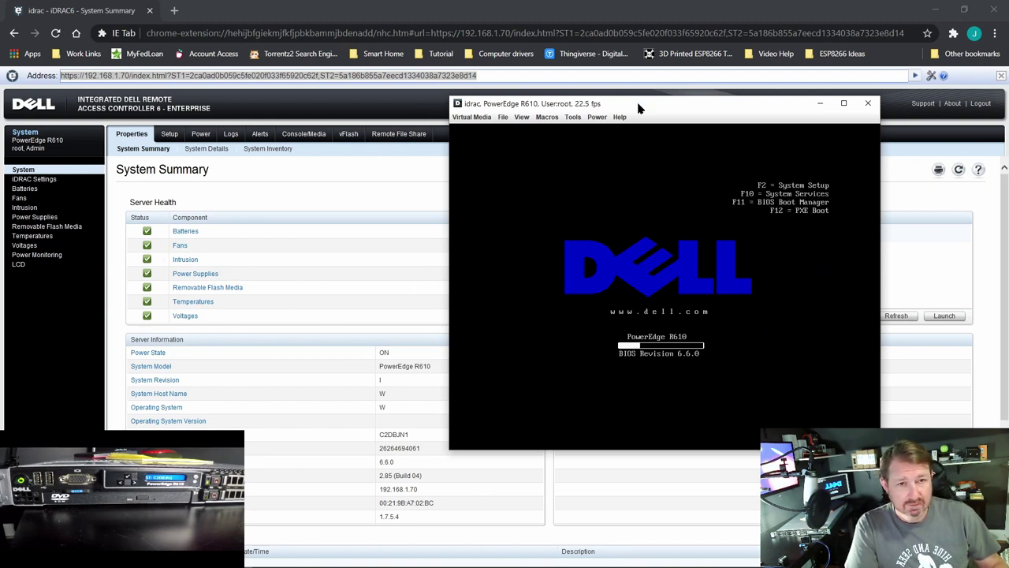
pyautogui.moveTo(649, 110); pyautogui.dragTo(417, 98)
pyautogui.click(606, 94)
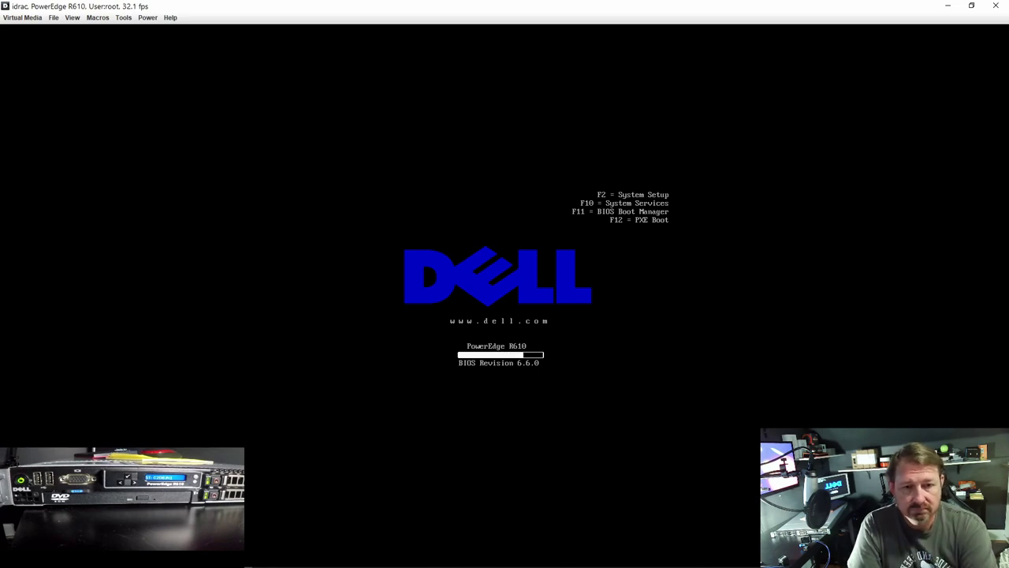
pyautogui.press('super+Down')
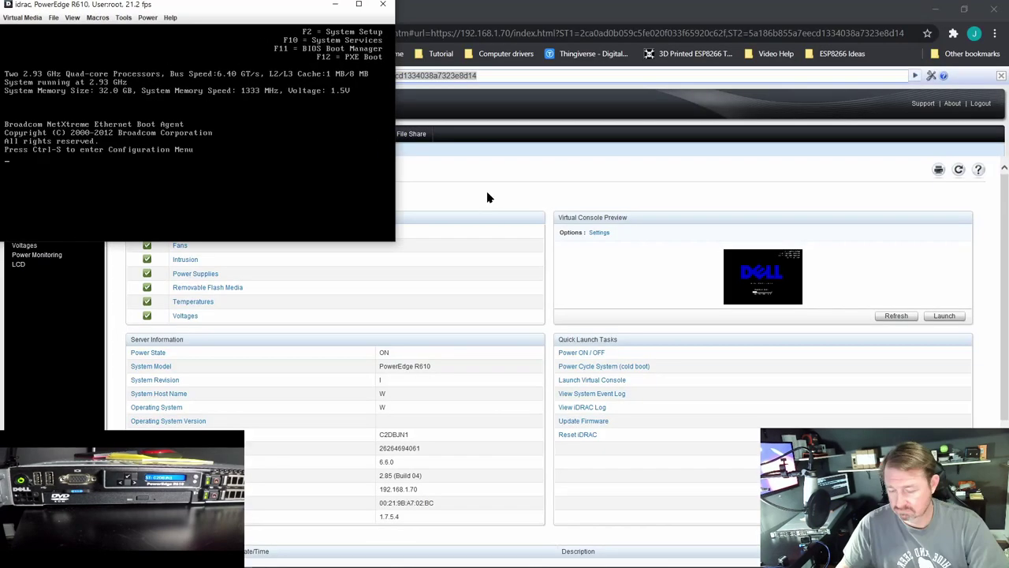
pyautogui.click(359, 4)
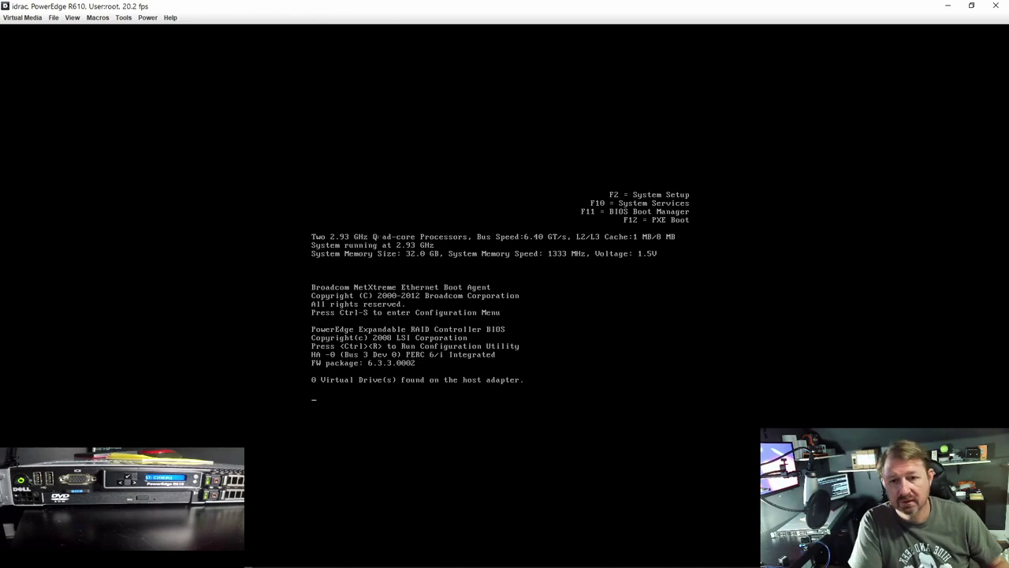
pyautogui.hotkey('ctrl', 'r')
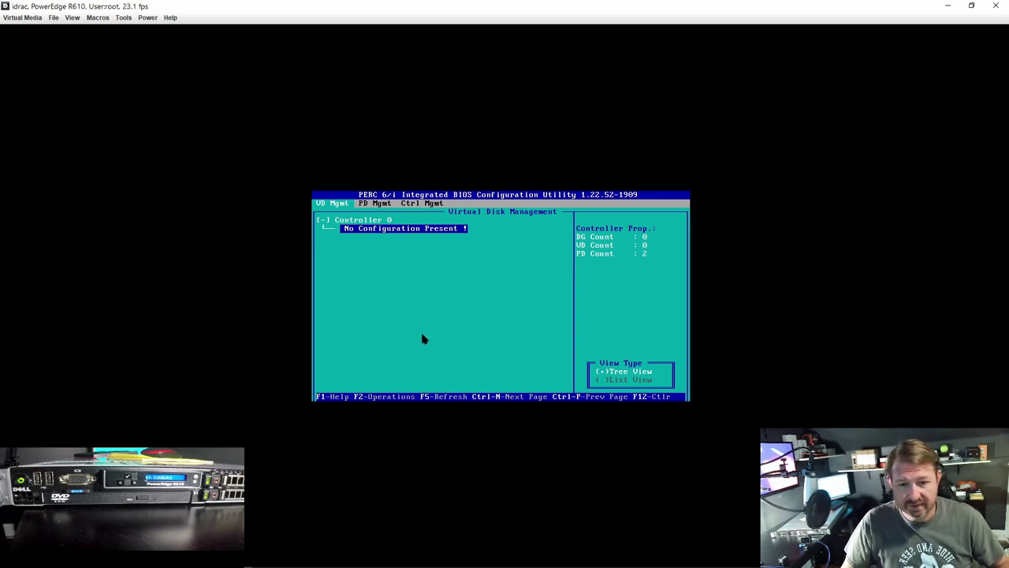
# - Create a new RAID-0 virtual disk named 'Test' using both physical disks
pyautogui.press('F2')
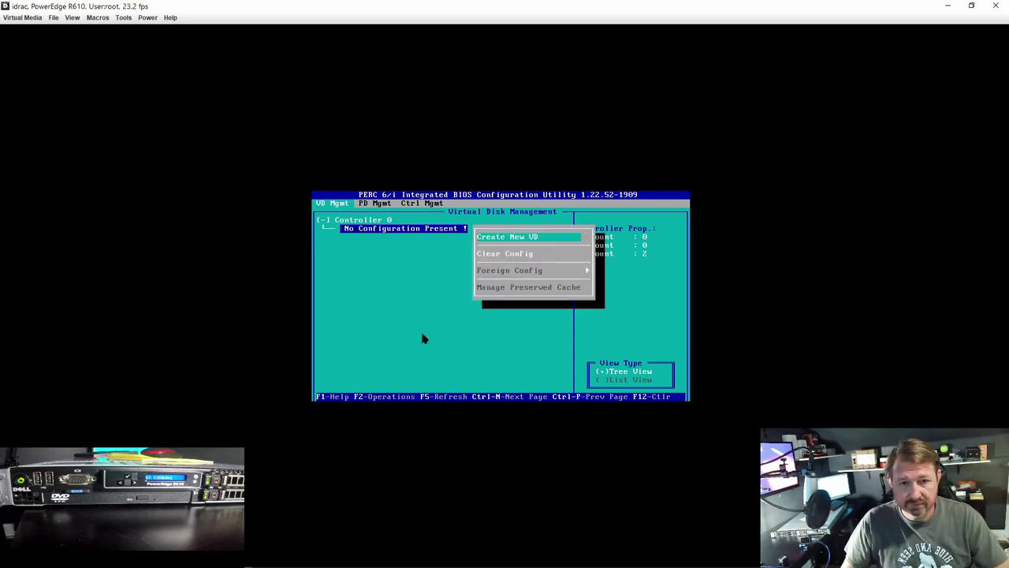
pyautogui.press('Return')
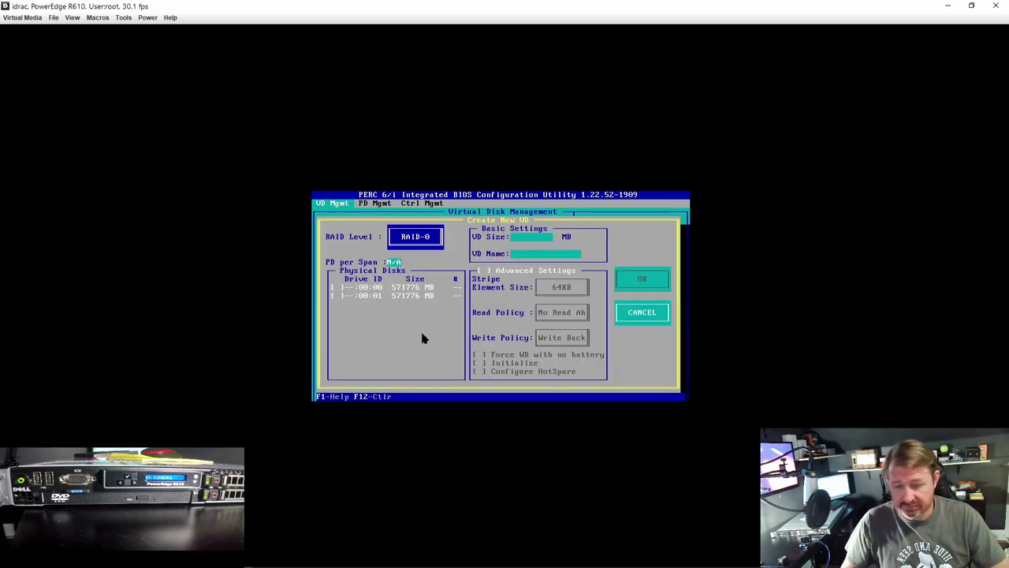
pyautogui.press('Tab')
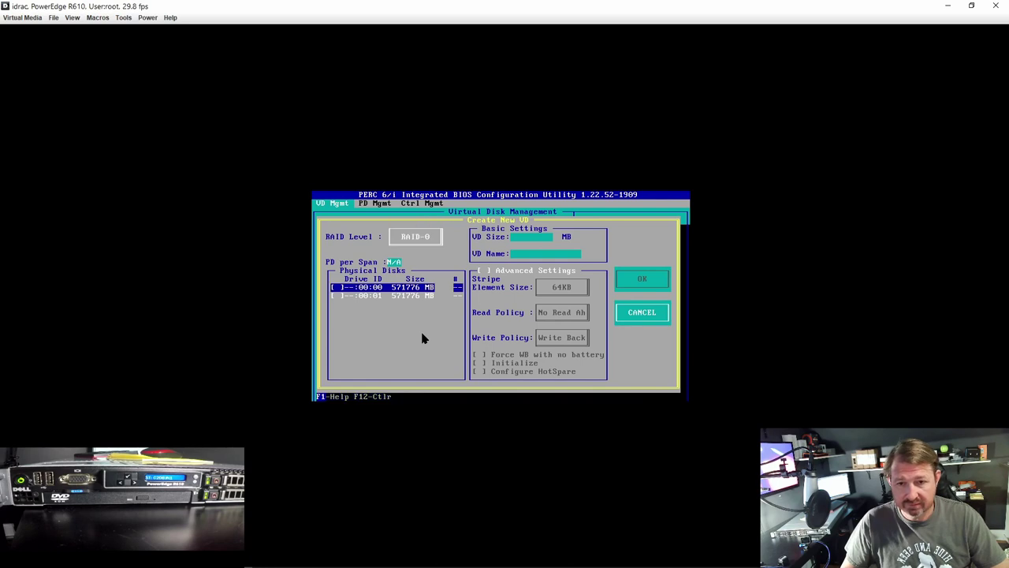
pyautogui.press('space')
pyautogui.press('Down')
pyautogui.press('space')
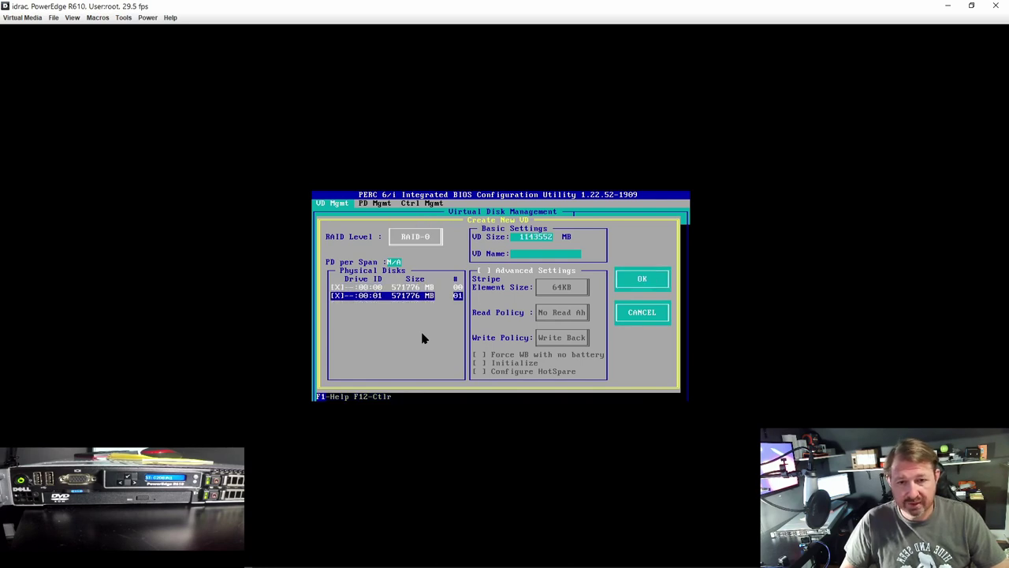
pyautogui.press('Tab')
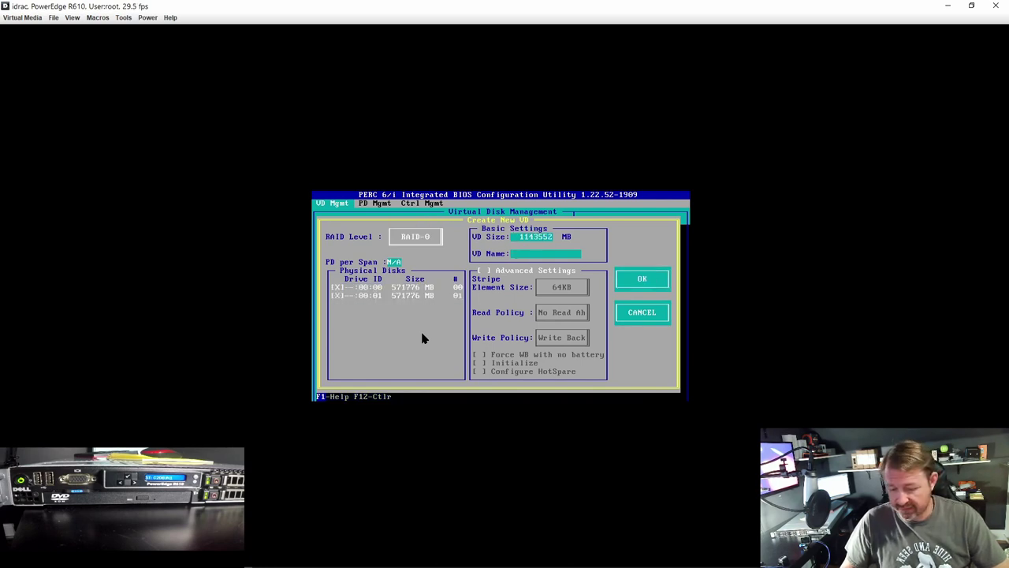
pyautogui.press('Tab')
pyautogui.write('Test')
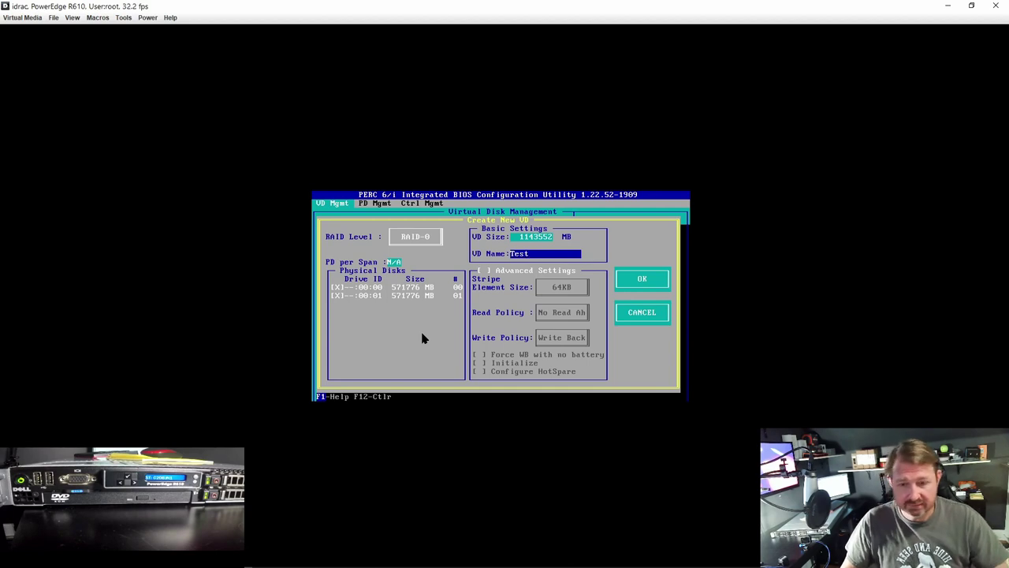
pyautogui.press('Tab')
pyautogui.press('Tab')
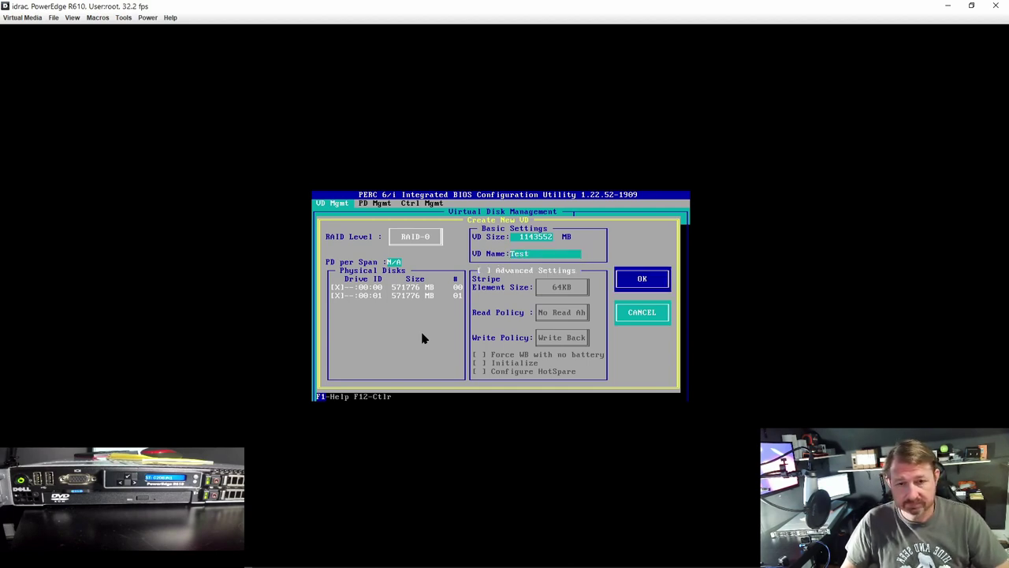
pyautogui.press('Return')
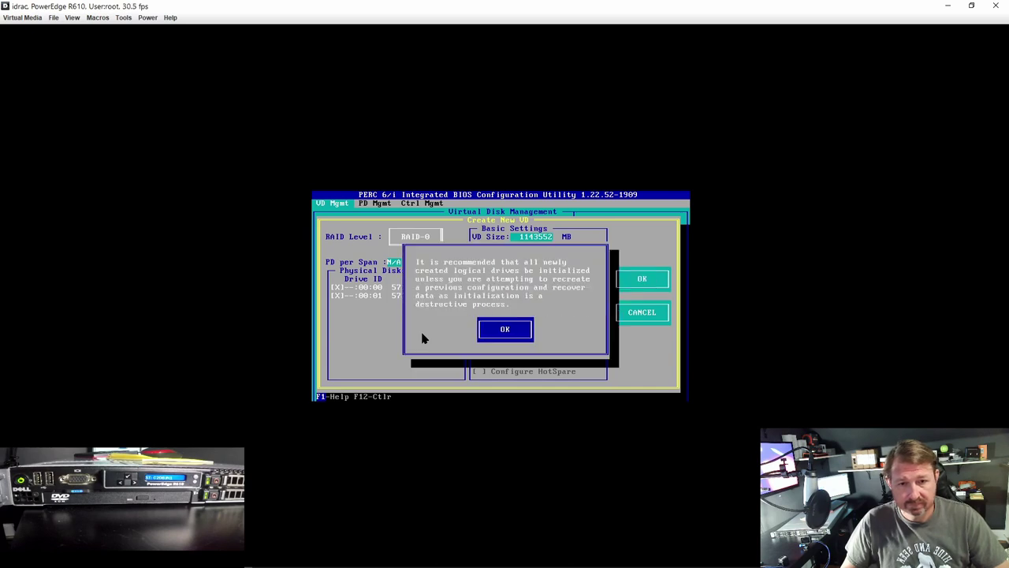
# - Run a fast initialization of Virtual Disk 0 and confirm the wipe
pyautogui.press('Return')
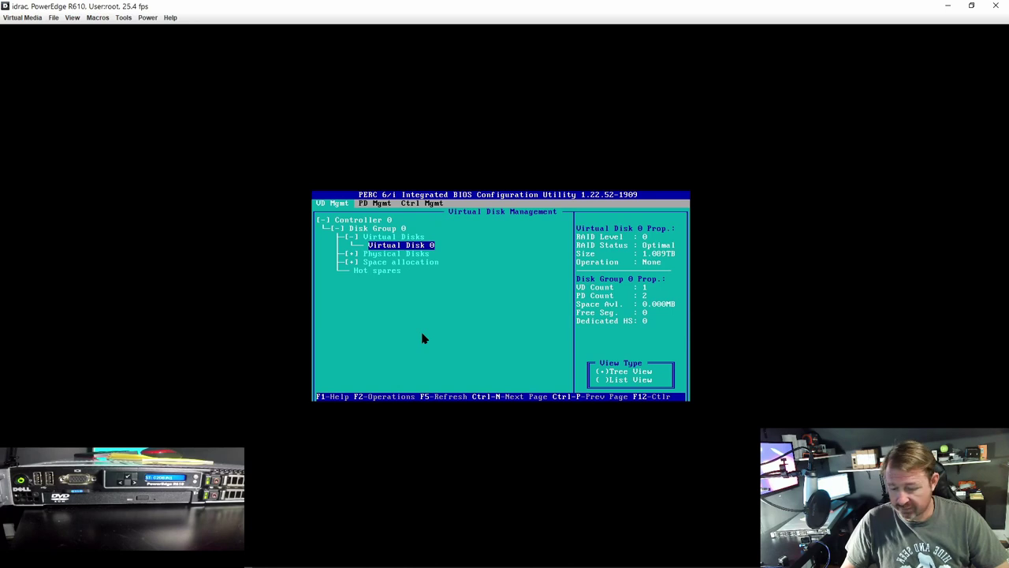
pyautogui.press('F2')
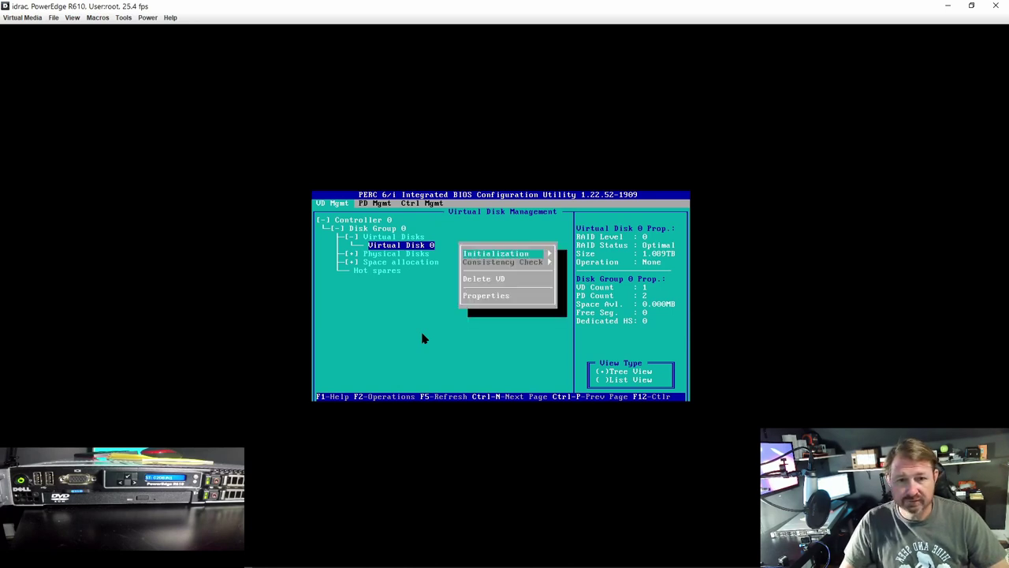
pyautogui.press('Right')
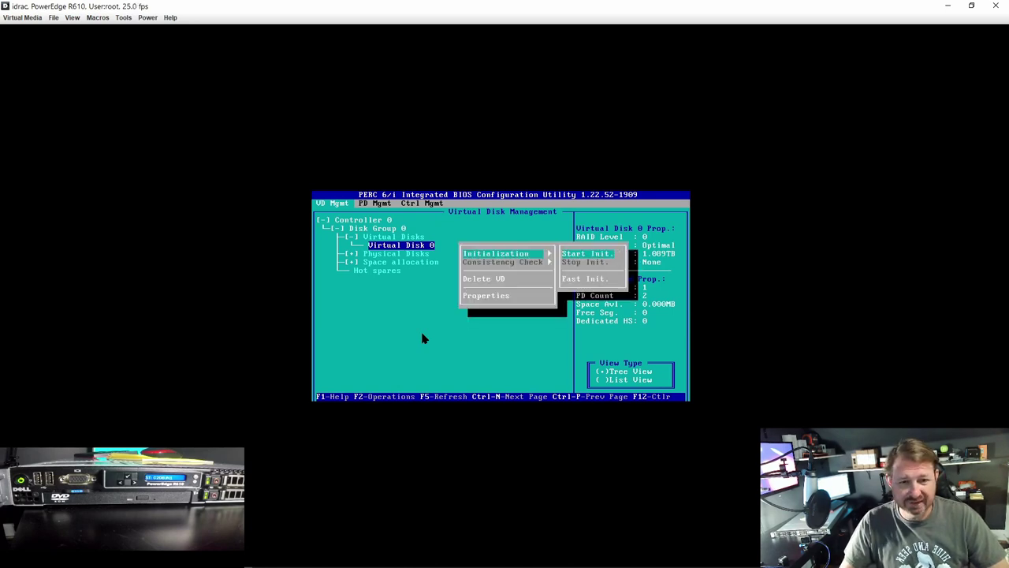
pyautogui.press('Down')
pyautogui.press('Return')
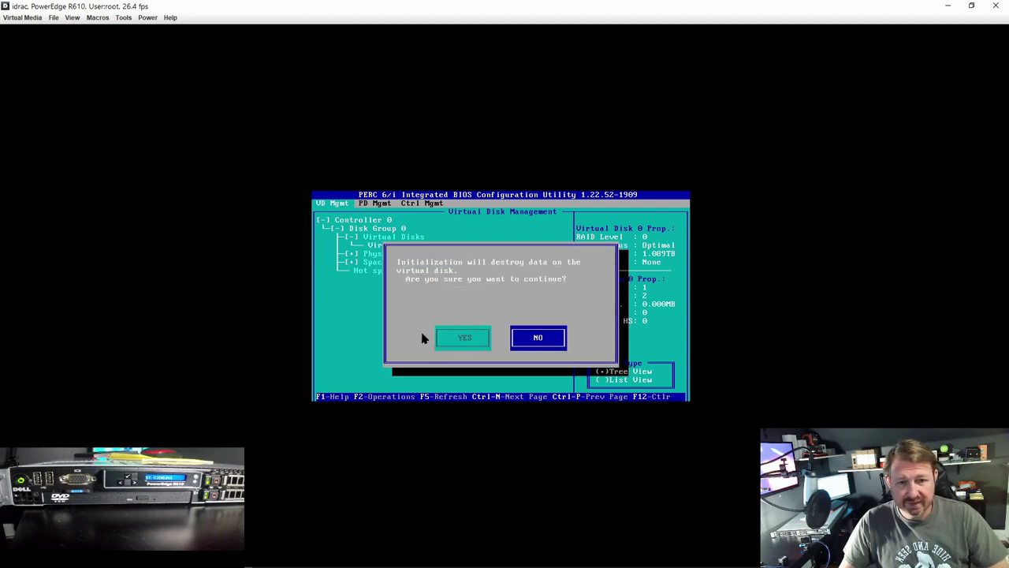
pyautogui.press('Left')
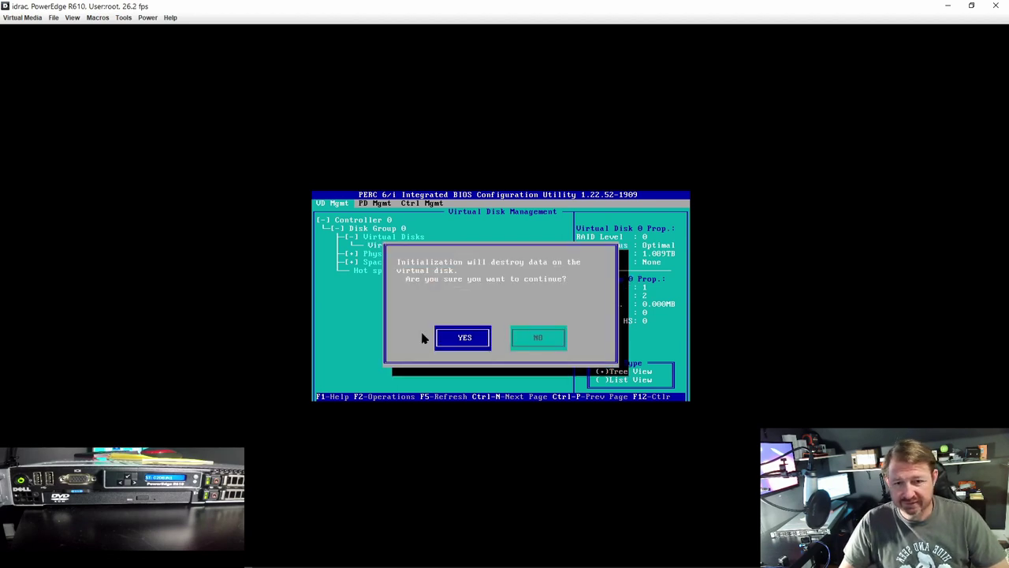
pyautogui.press('Return')
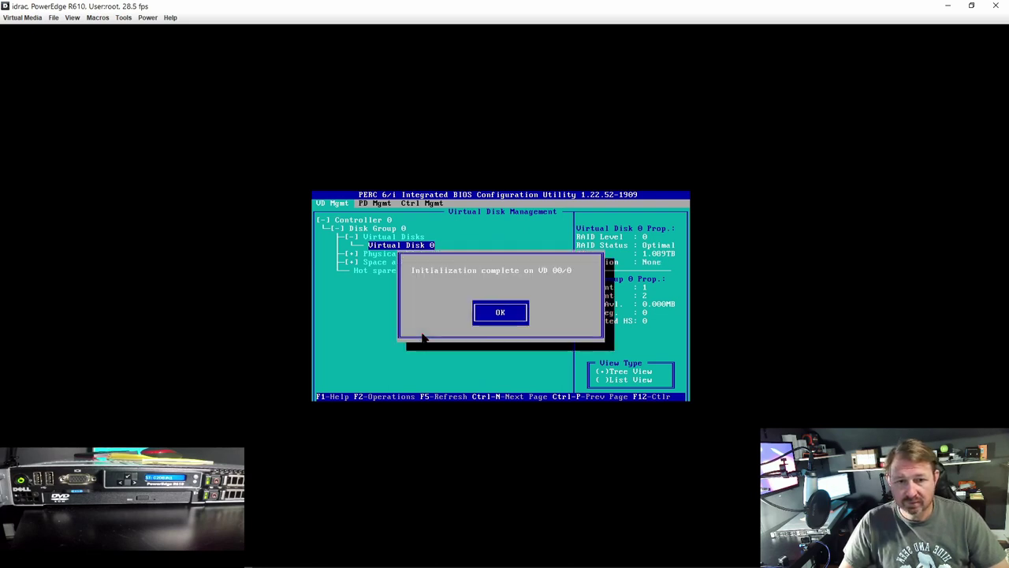
pyautogui.press('Return')
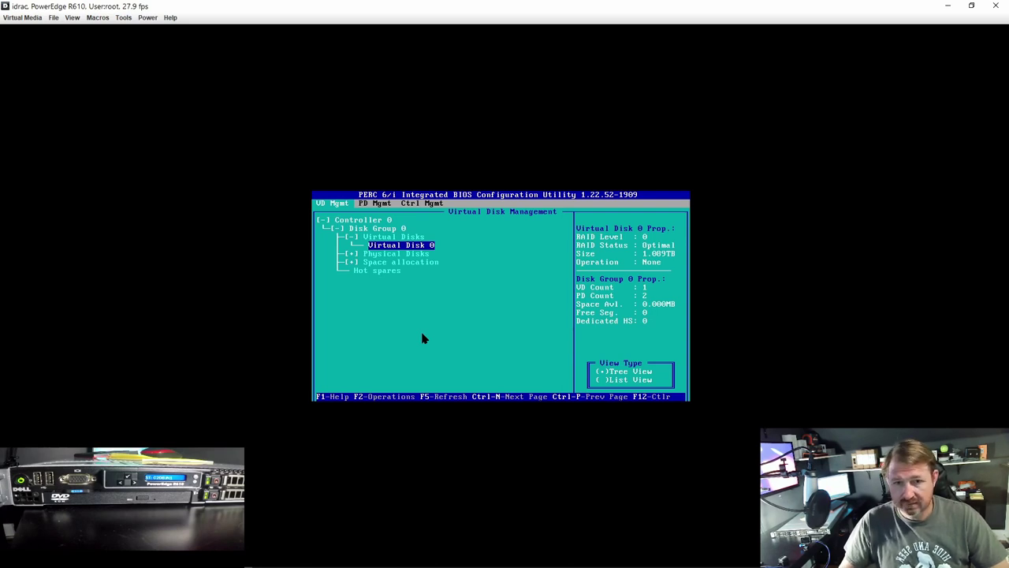
# - Review Virtual Disk 0's settings, then exit the PERC utility to the reboot prompt
pyautogui.press('Return')
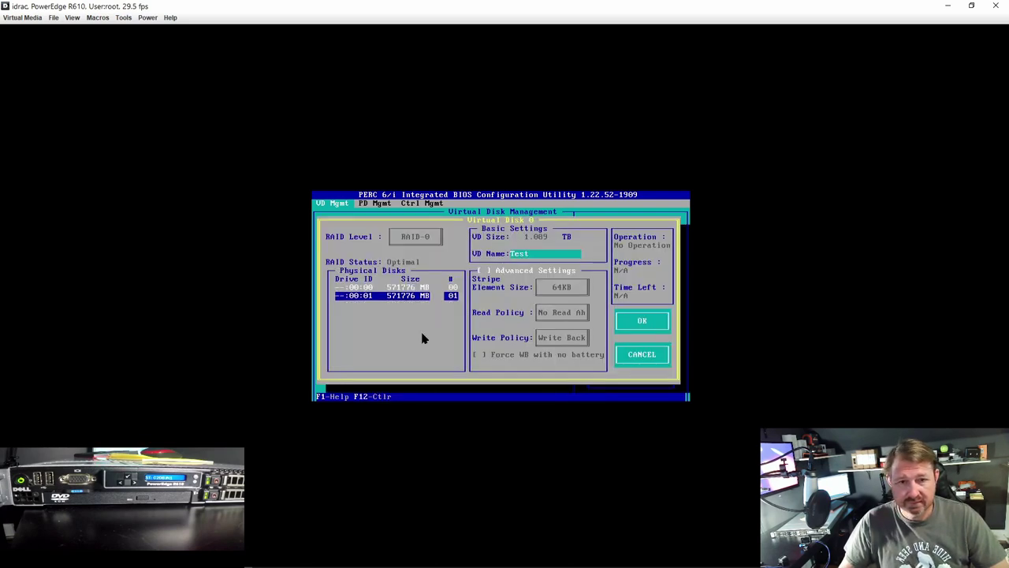
pyautogui.press('Down')
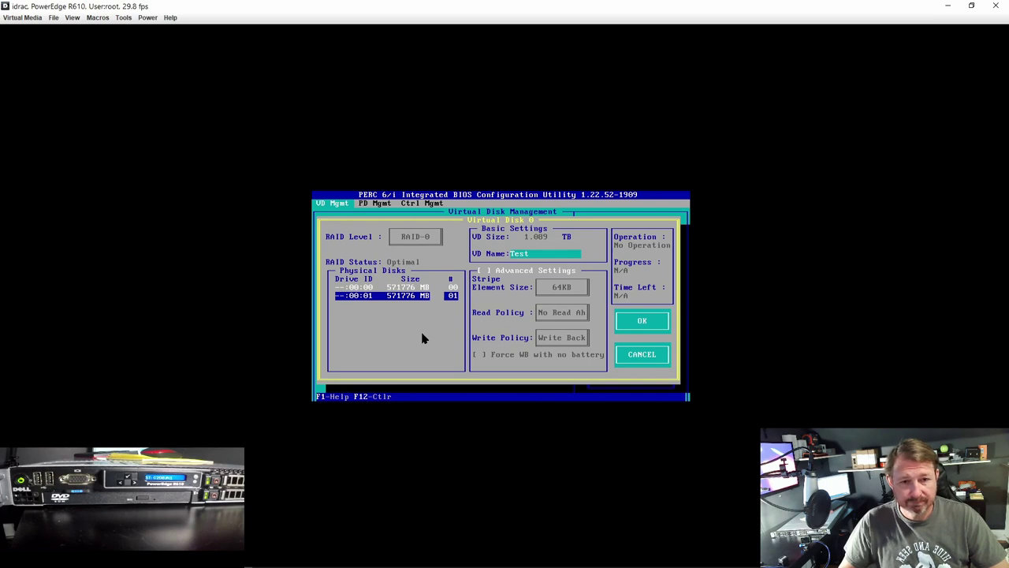
pyautogui.press('Tab')
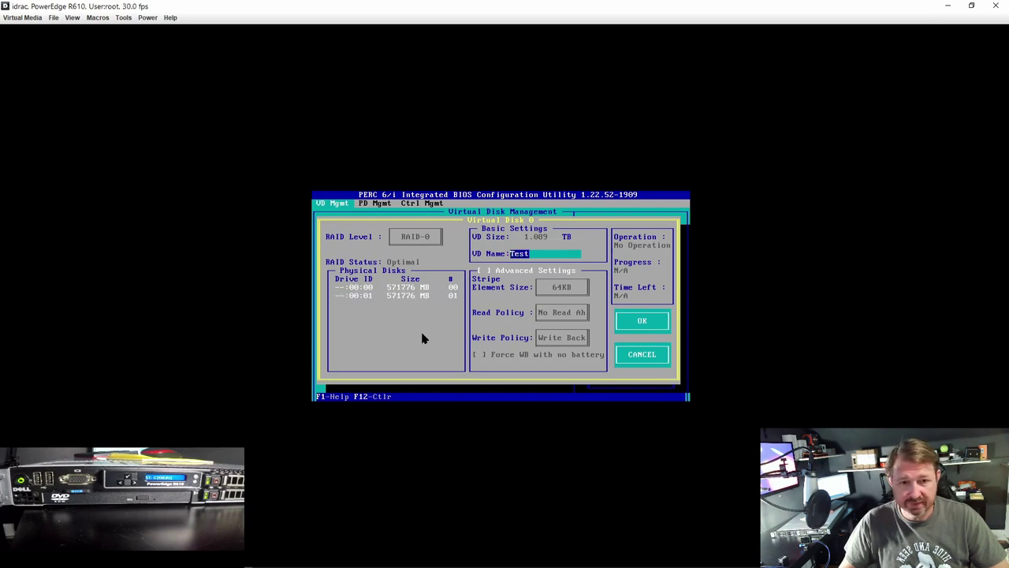
pyautogui.press('Tab')
pyautogui.press('Tab')
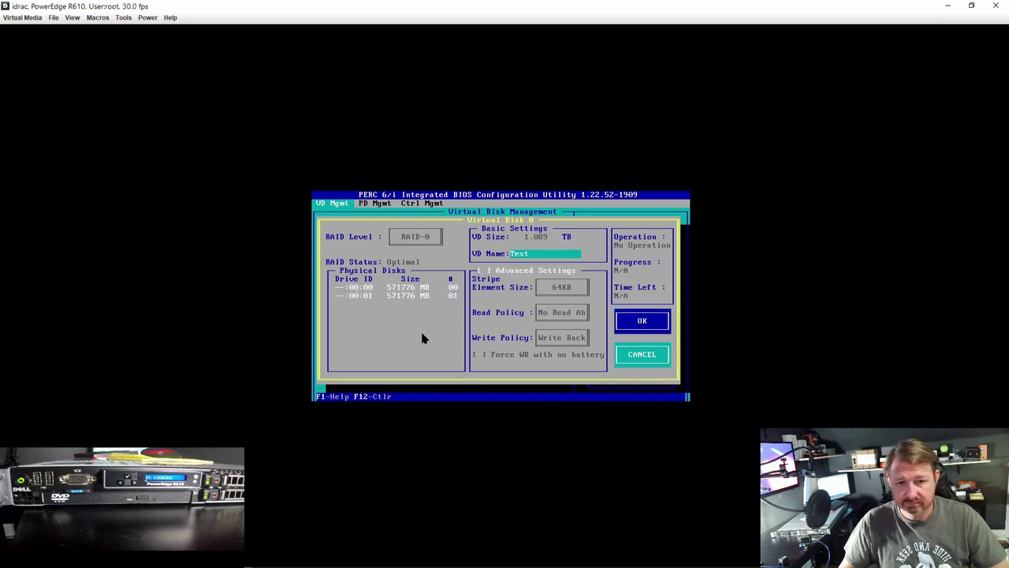
pyautogui.press('Return')
pyautogui.press('Escape')
pyautogui.press('Tab')
pyautogui.press('Return')
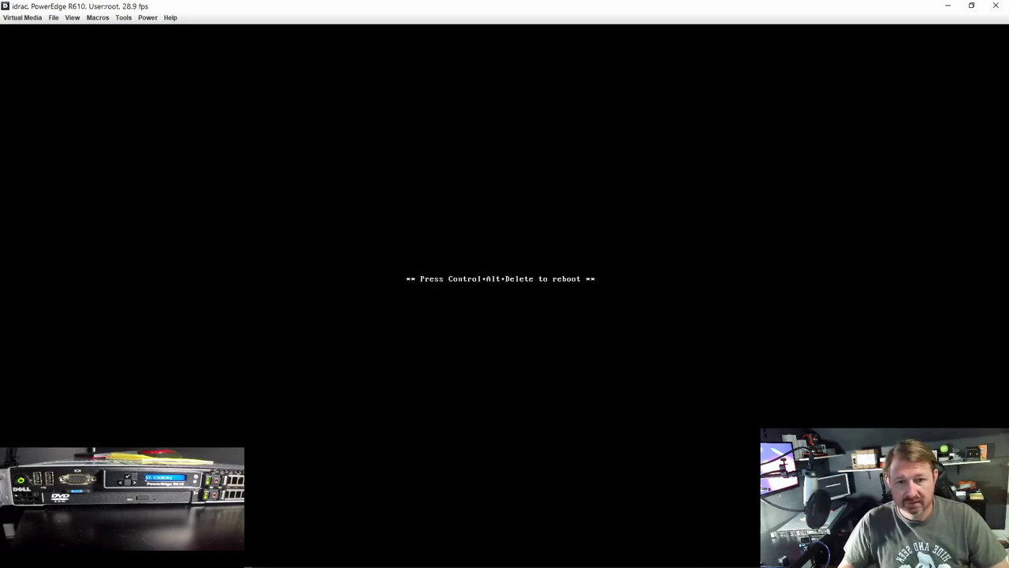
# - Send the Ctrl-Alt-Del macro, then apply and confirm Power On System in iDRAC6
pyautogui.click(98, 18)
pyautogui.click(100, 31)
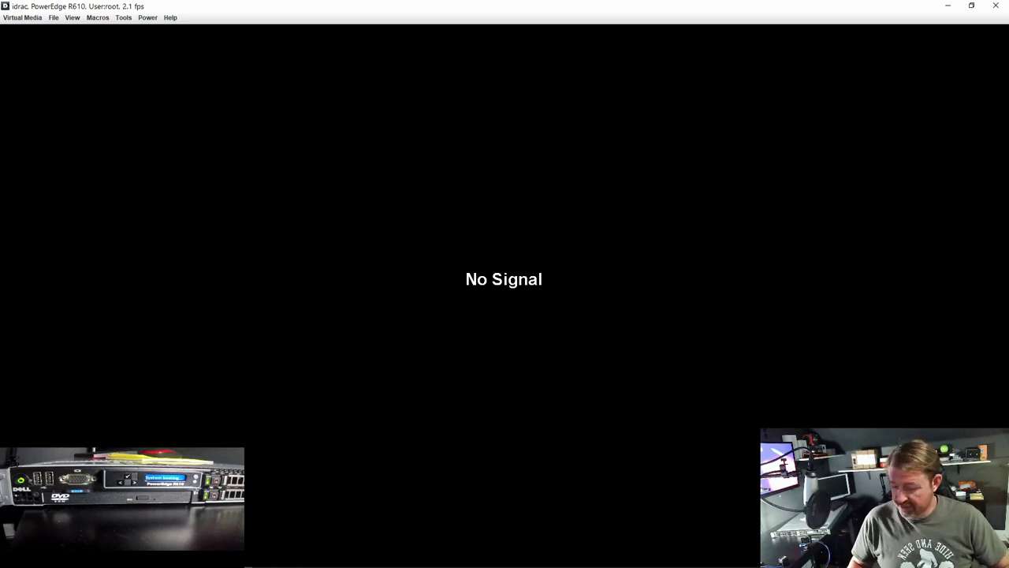
pyautogui.hotkey('alt', 'Tab')
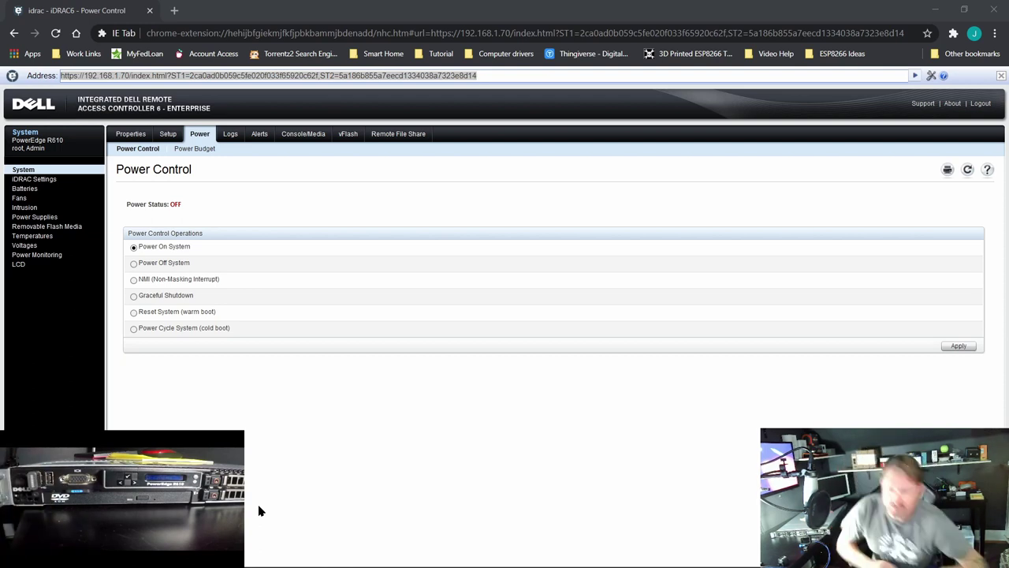
pyautogui.click(958, 347)
pyautogui.click(544, 327)
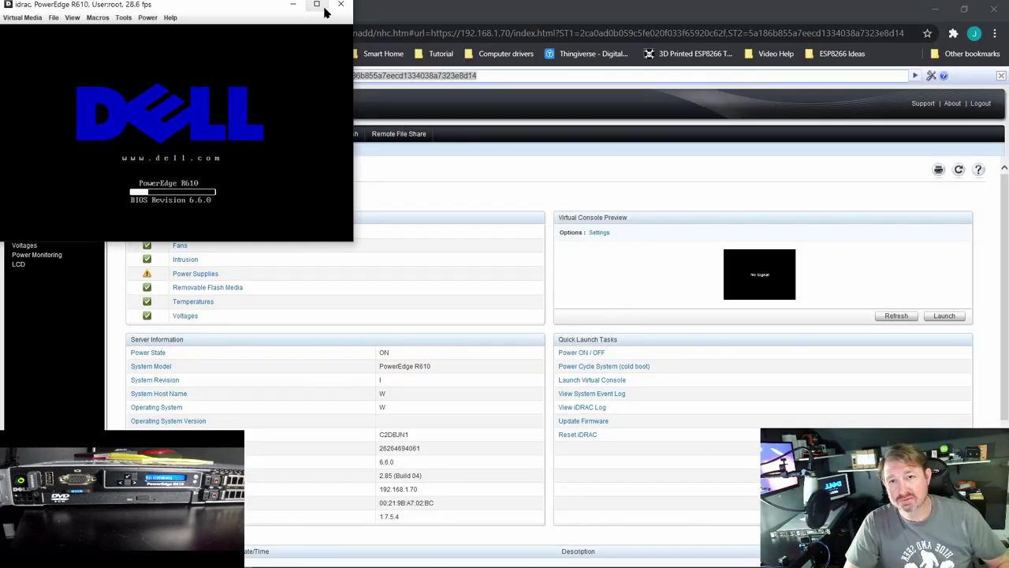
# - Maximize the console and press F11 during POST to reach the BIOS Boot Manager
pyautogui.click(317, 5)
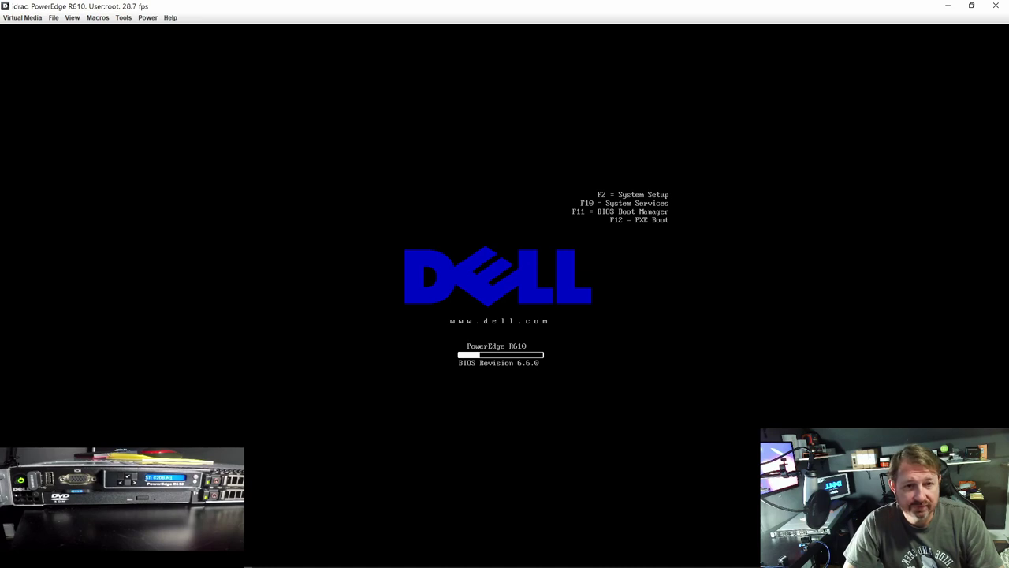
pyautogui.press('F11')
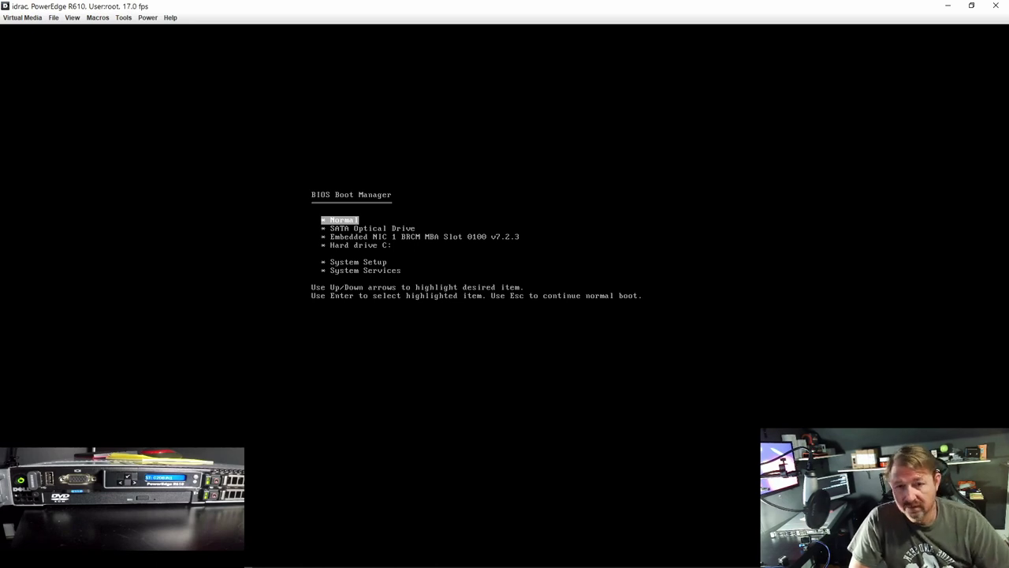
# - Choose Hard drive C: and boot from Front USB: Flash Drive FIT
pyautogui.press('Down')
pyautogui.press('Down')
pyautogui.press('Down')
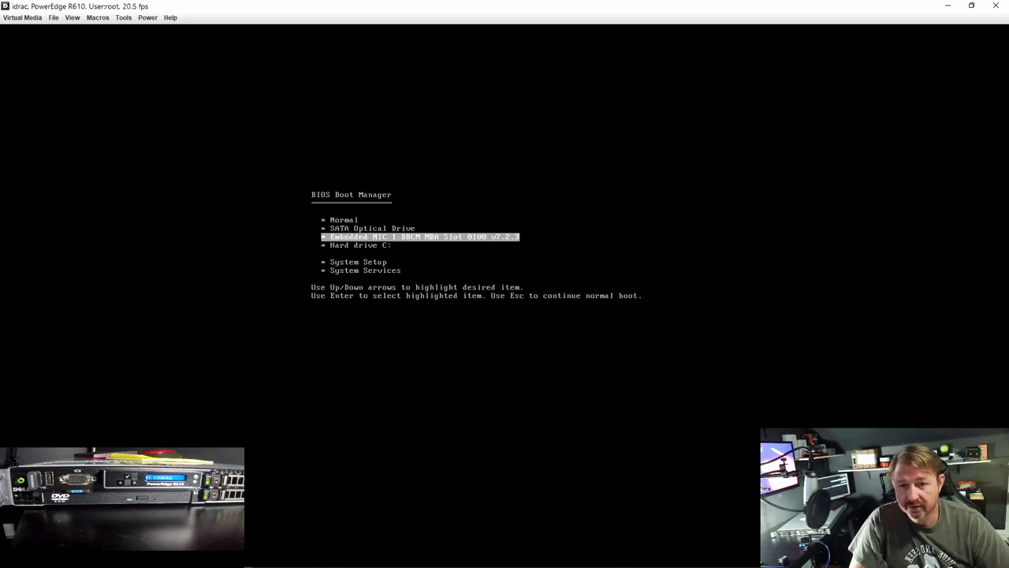
pyautogui.press('Return')
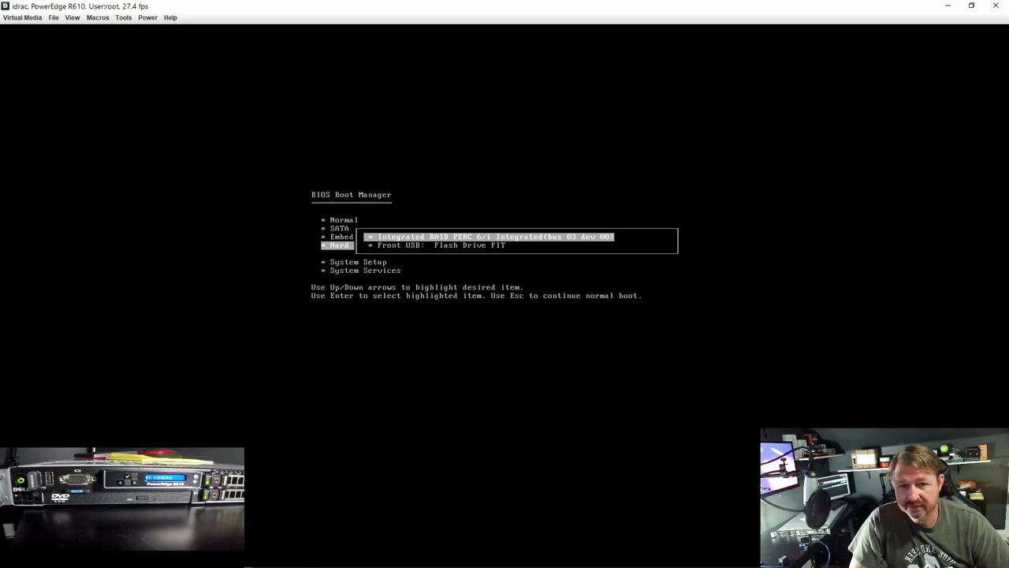
pyautogui.press('Down')
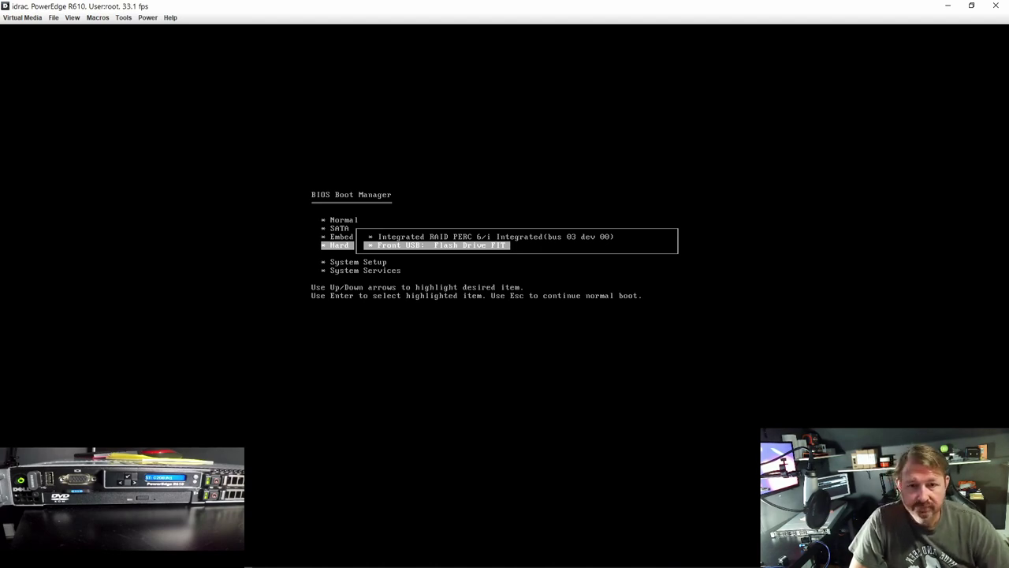
pyautogui.press('Return')
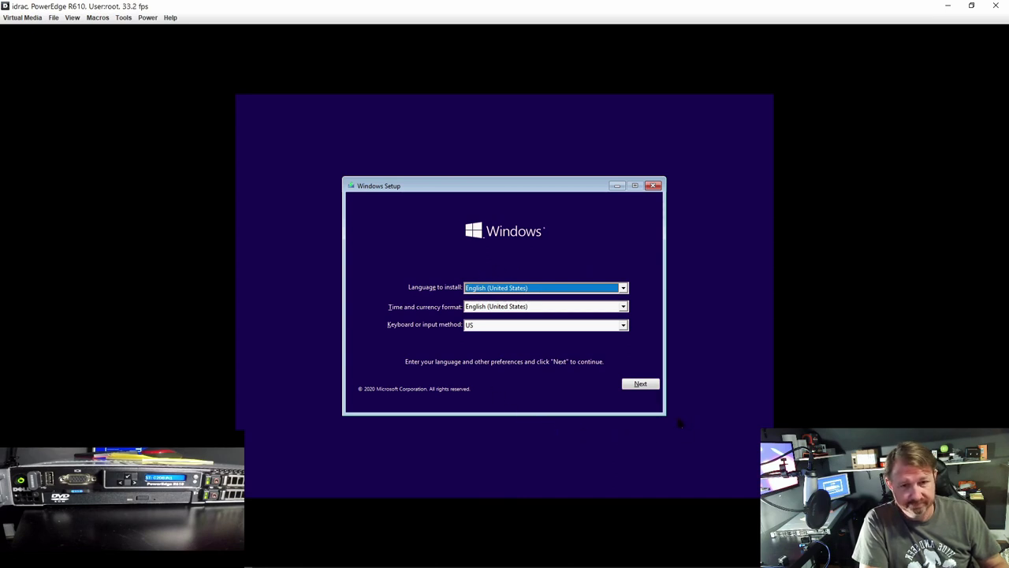
# - Keep the English (United States) and US keyboard defaults and choose Install now
pyautogui.click(638, 384)
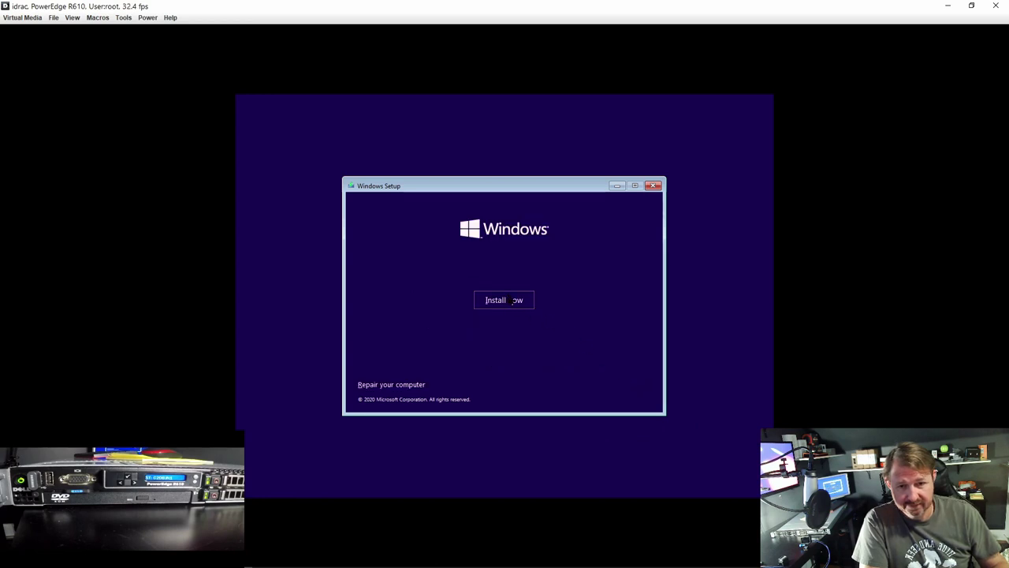
pyautogui.click(510, 302)
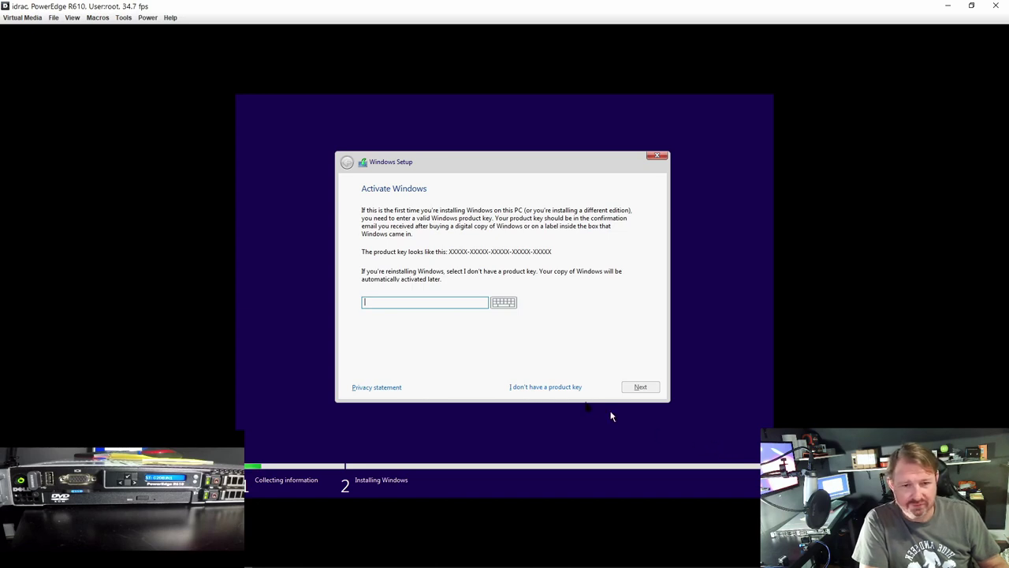
# - Continue without a product key, choose the Windows 10 Pro edition, and accept the license terms
pyautogui.click(546, 388)
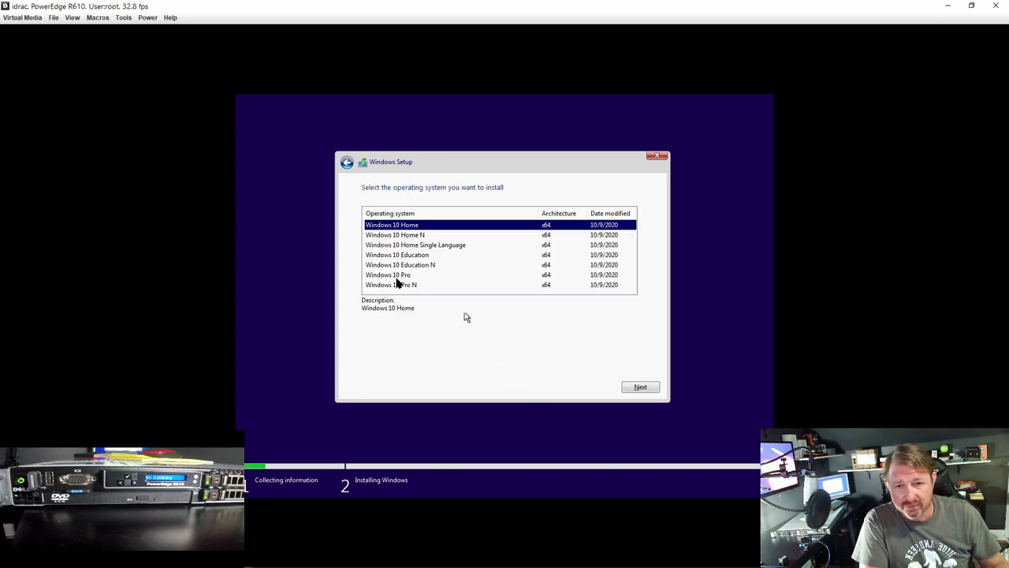
pyautogui.click(394, 276)
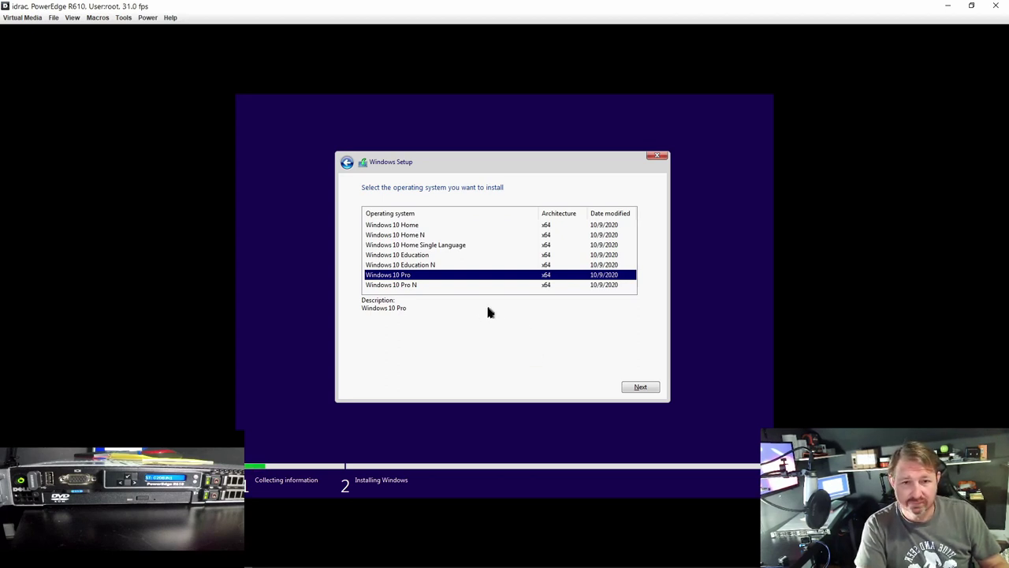
pyautogui.click(640, 387)
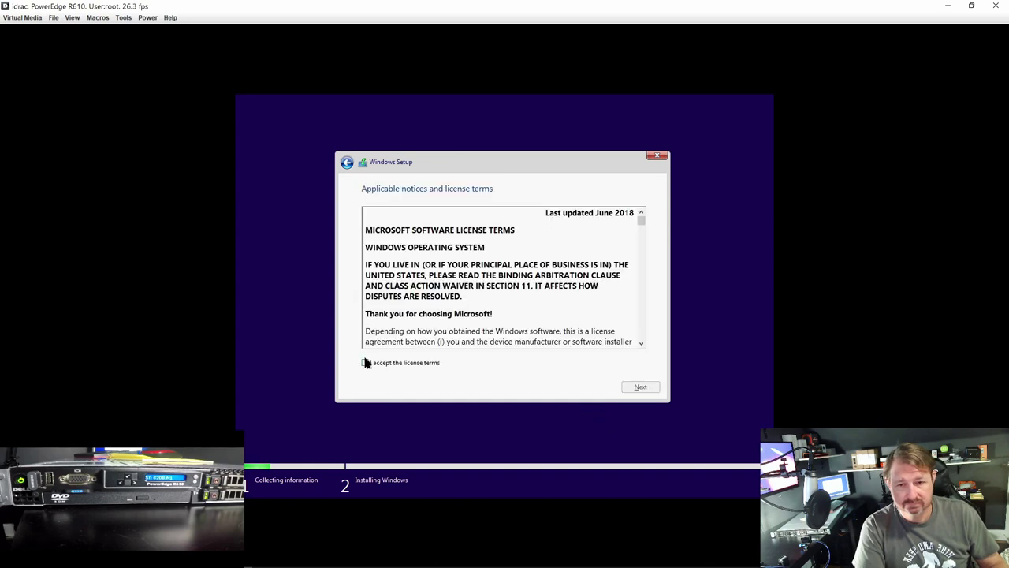
pyautogui.click(365, 362)
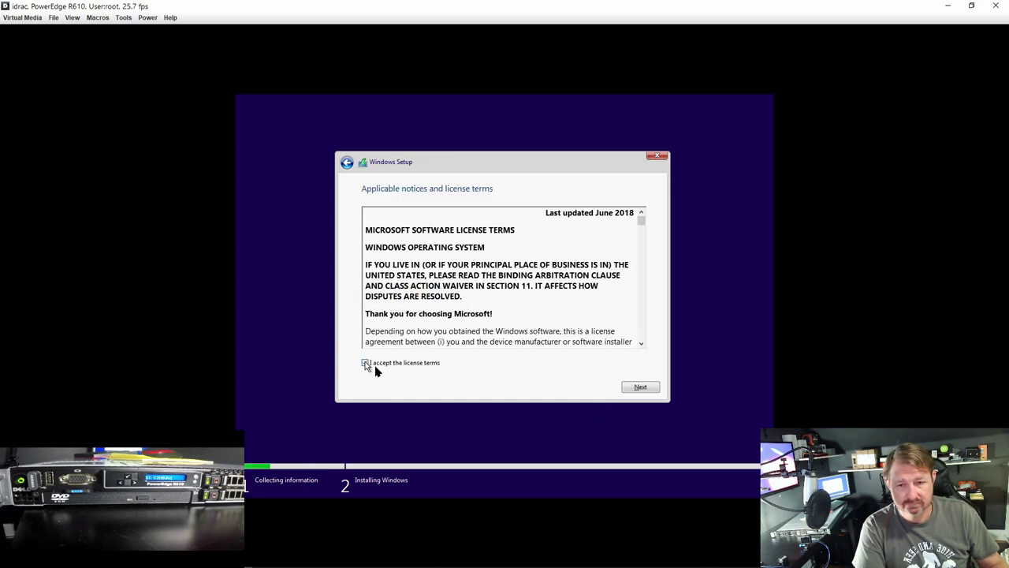
pyautogui.click(641, 387)
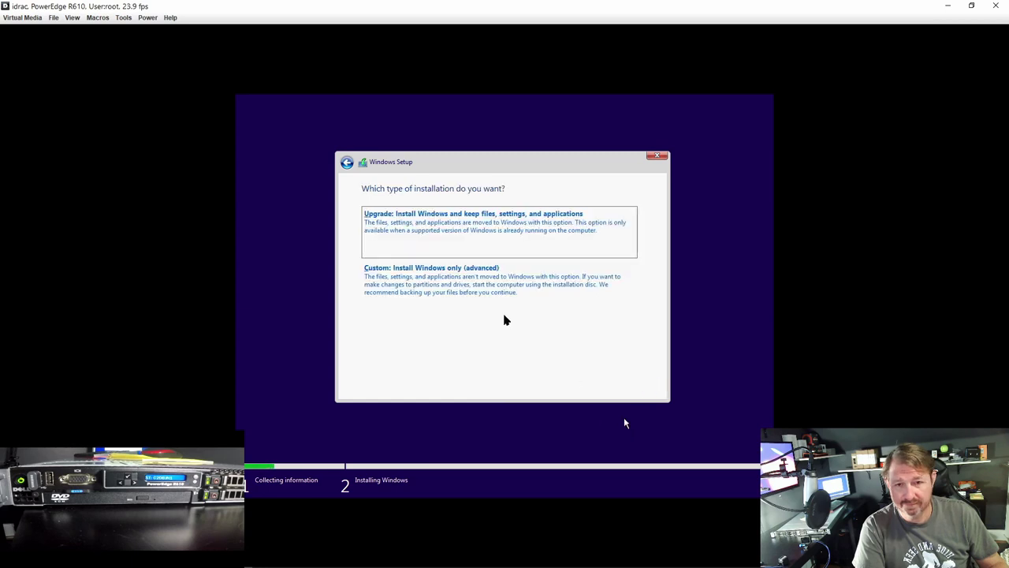
# - Run a Custom Windows-only install onto Drive 0's 1116.8 GB unallocated space
pyautogui.click(448, 286)
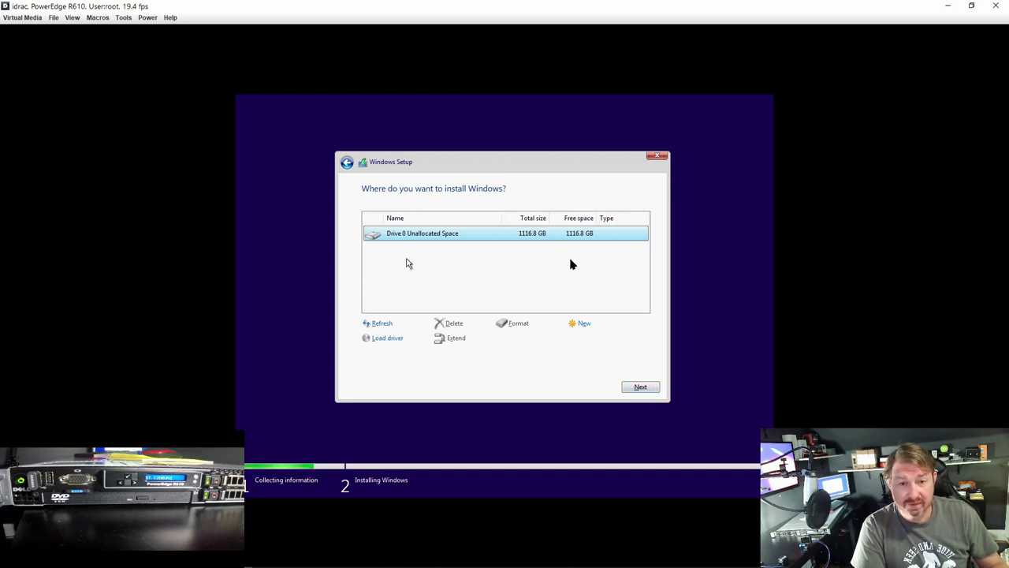
pyautogui.click(642, 387)
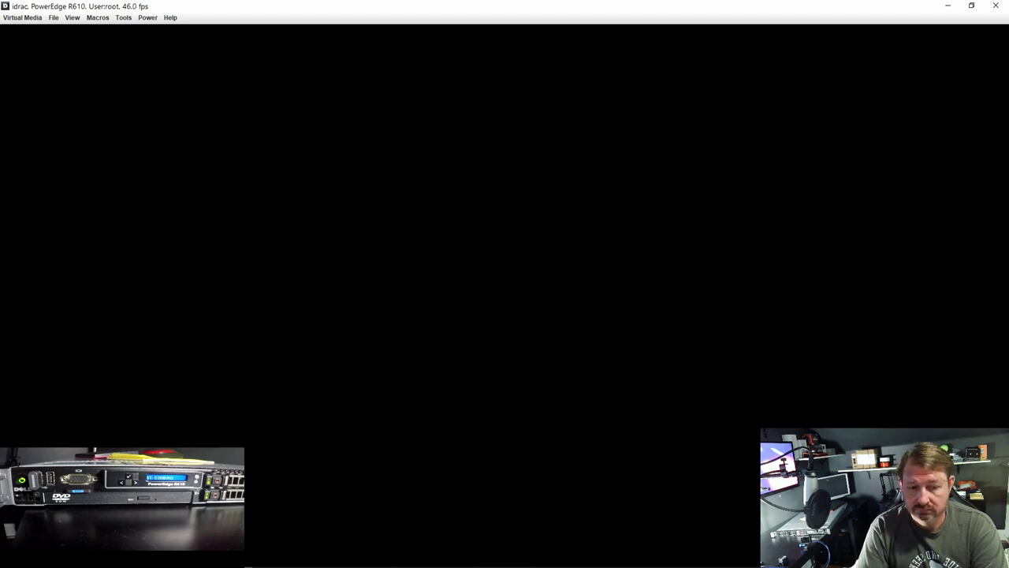
# - Shrink the Virtual Console during the reboot, then return it to full screen for OOBE
pyautogui.press('super+Down')
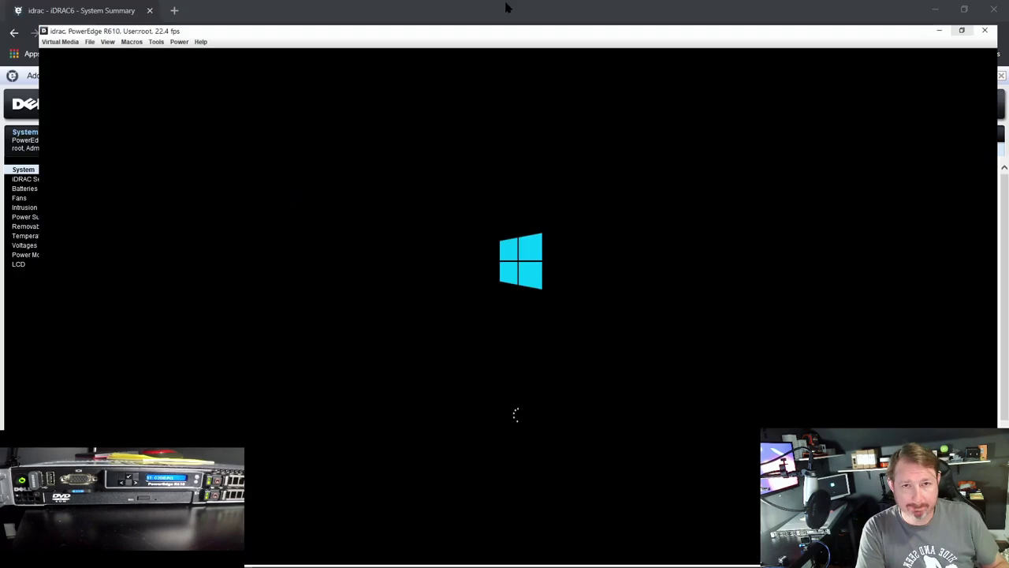
pyautogui.press('super+Up')
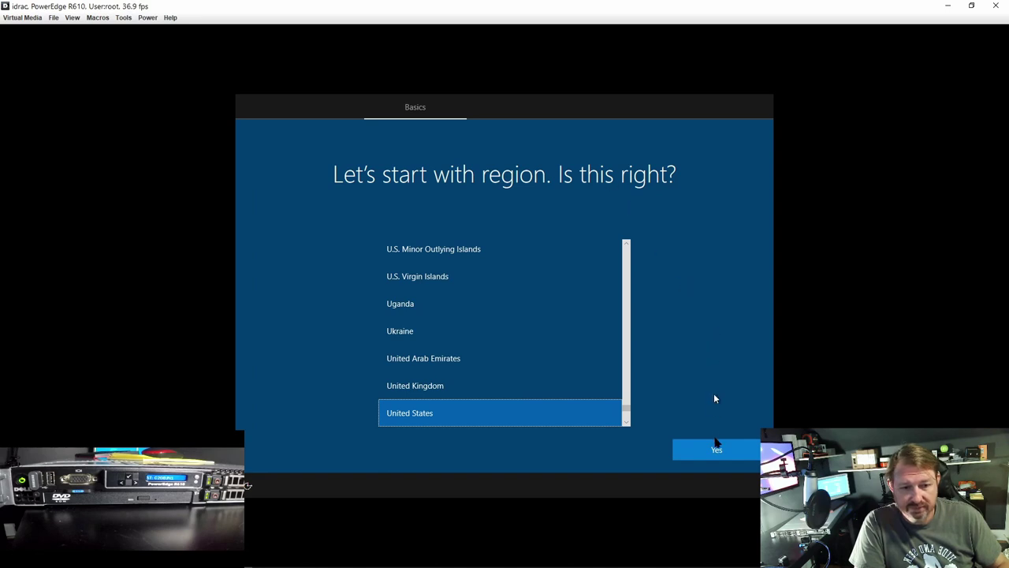
# - Confirm United States as the region and the suggested keyboard layout, with no second layout
pyautogui.click(716, 451)
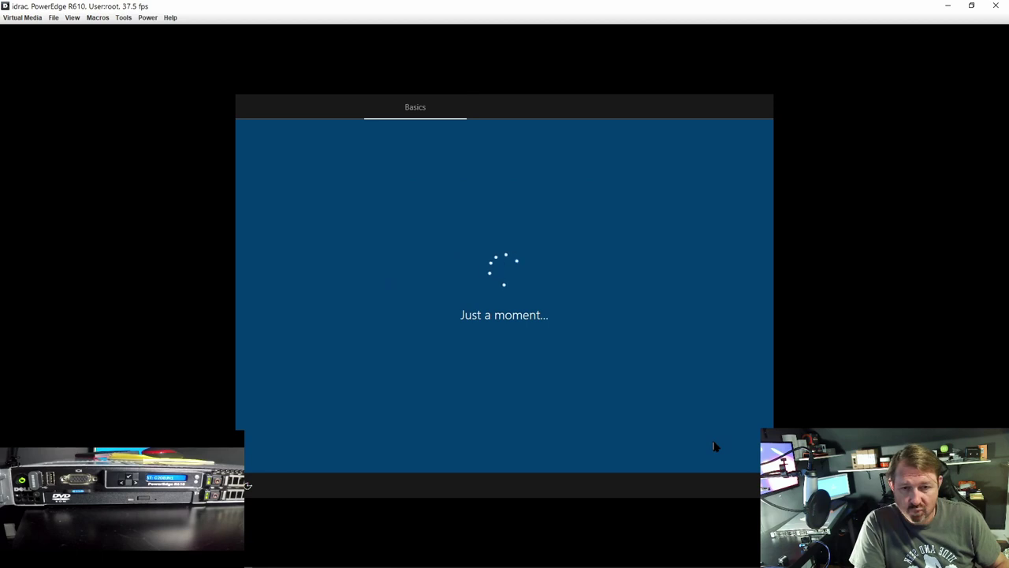
pyautogui.click(717, 451)
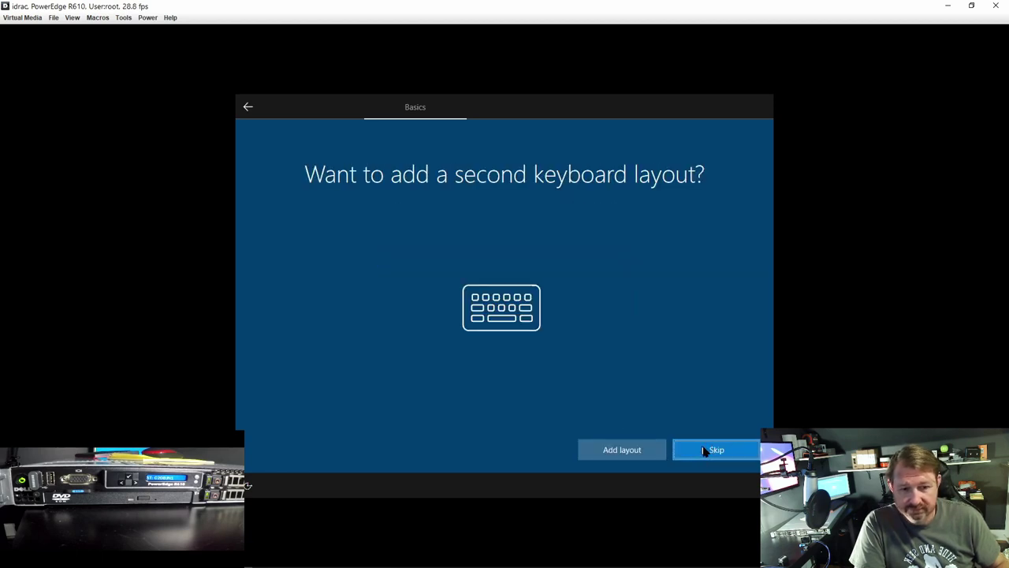
pyautogui.click(706, 447)
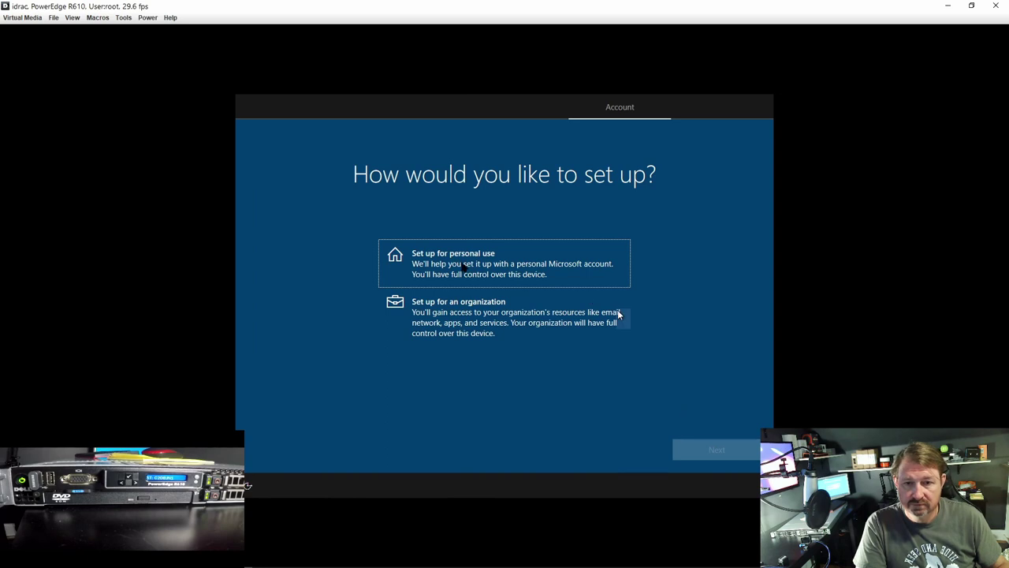
# - Set Windows up for personal use with an offline account and the limited experience
pyautogui.click(476, 261)
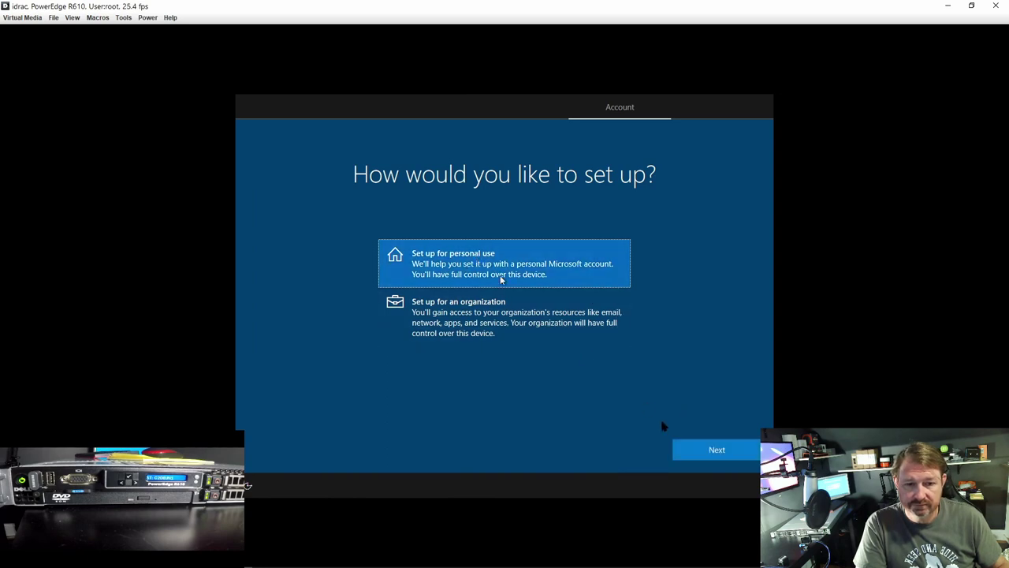
pyautogui.click(710, 451)
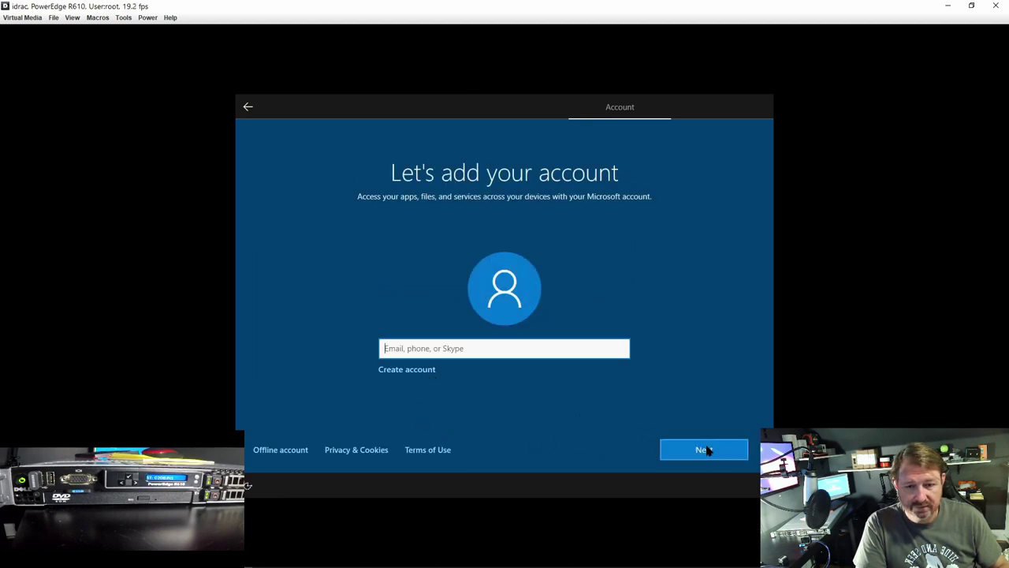
pyautogui.click(283, 453)
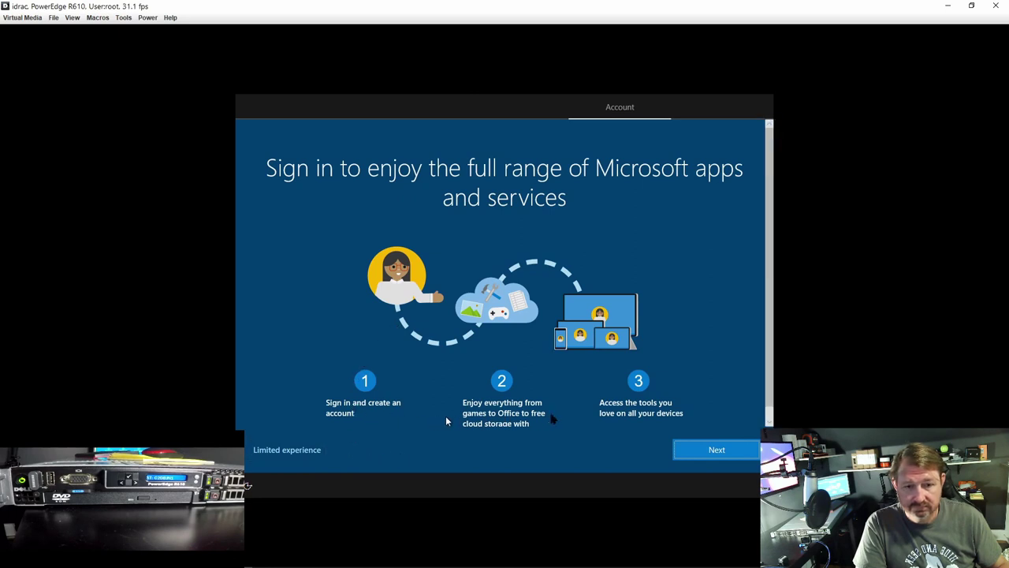
pyautogui.click(291, 453)
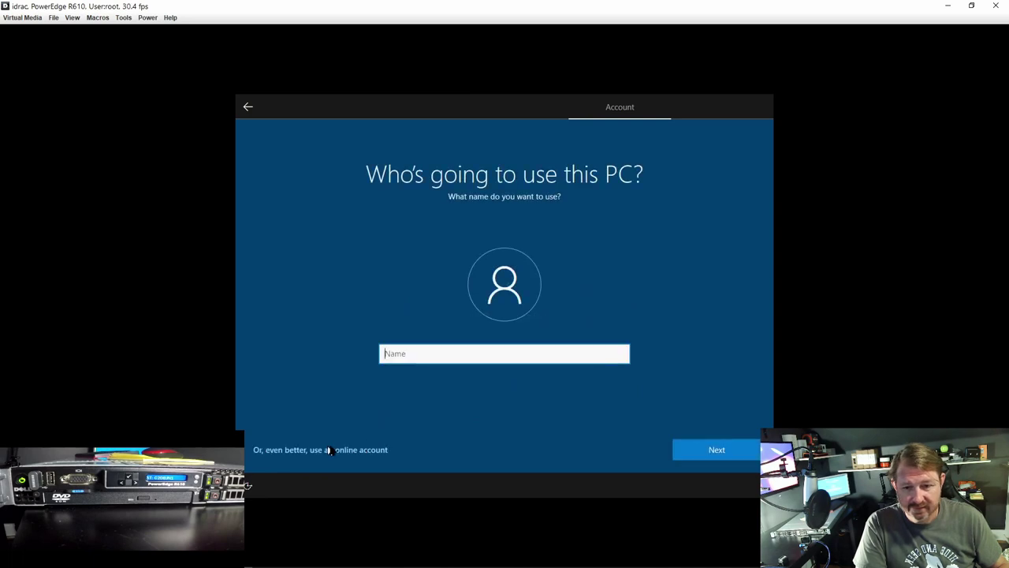
pyautogui.click(701, 455)
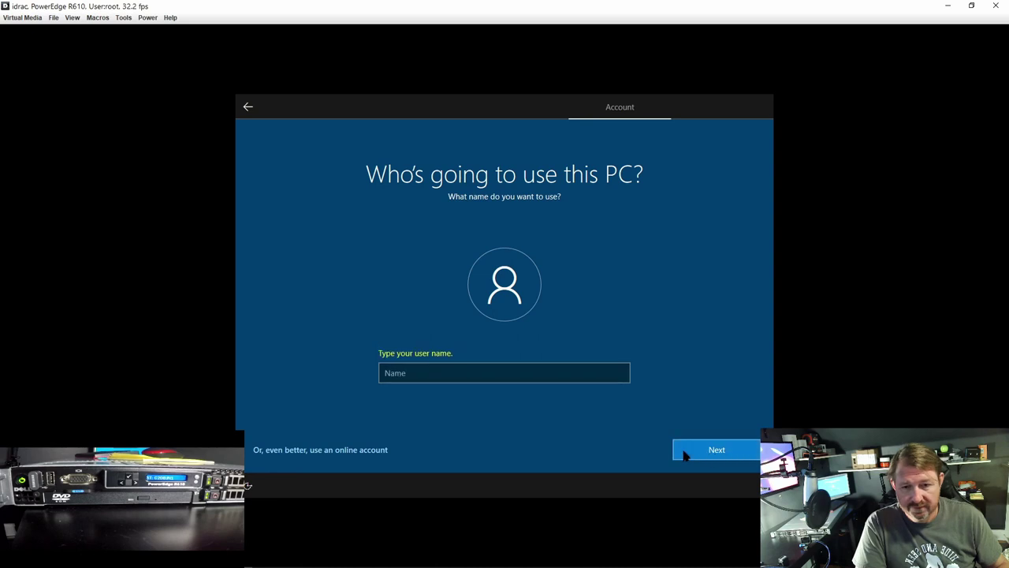
# - Enter a user name for the local account and continue past the password page
pyautogui.click(440, 376)
pyautogui.write('L')
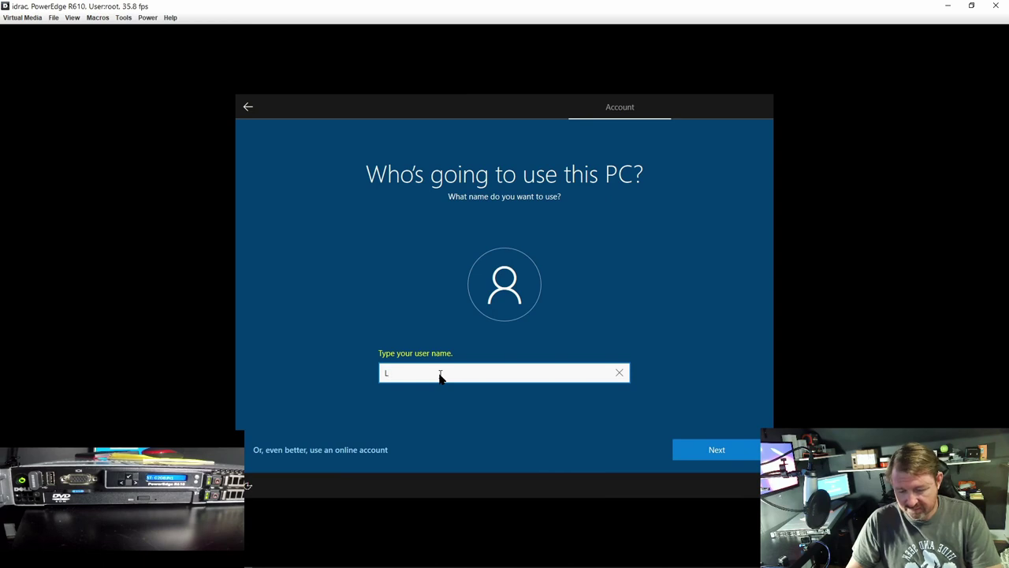
pyautogui.write('o-Res')
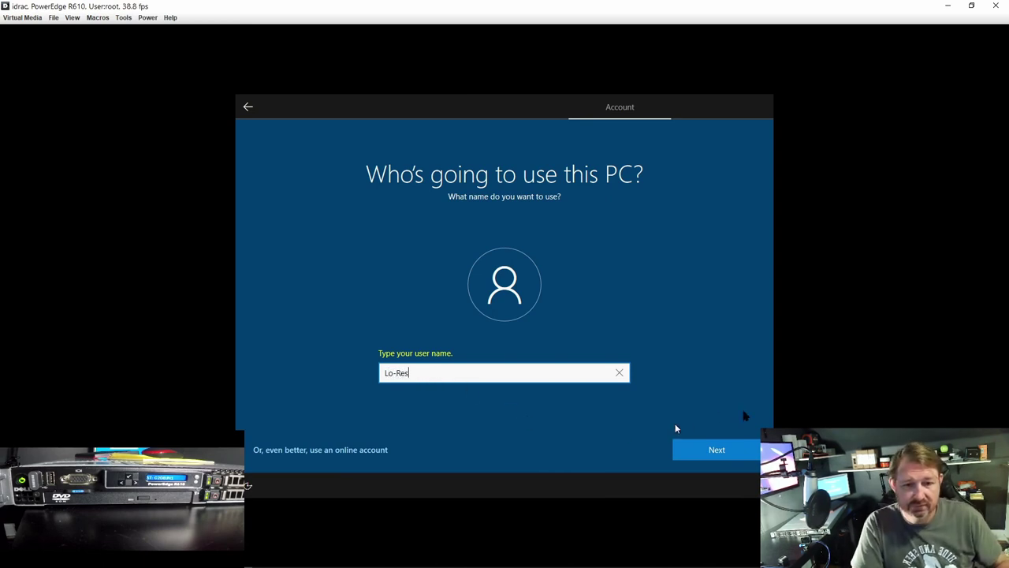
pyautogui.click(716, 449)
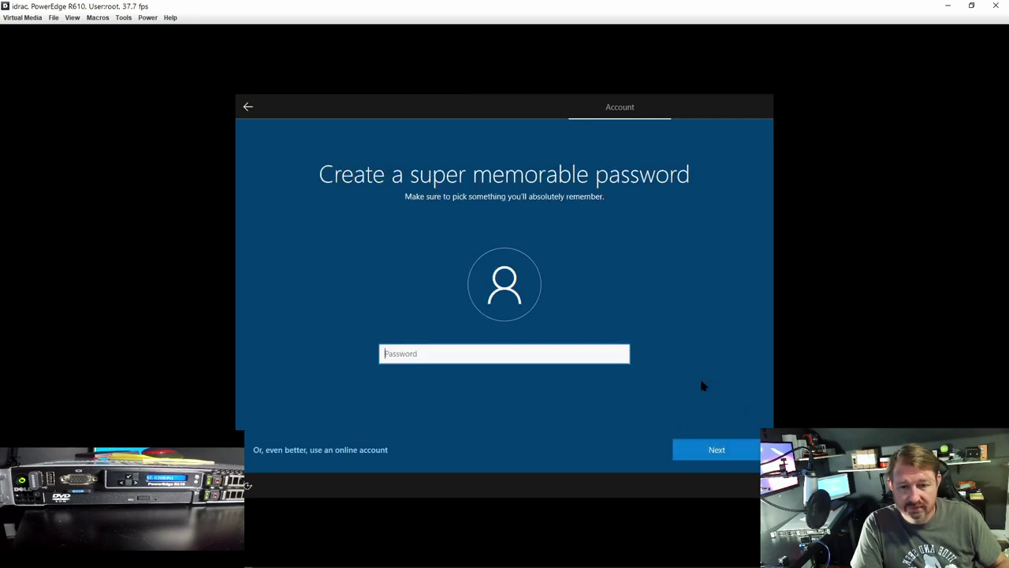
pyautogui.click(701, 449)
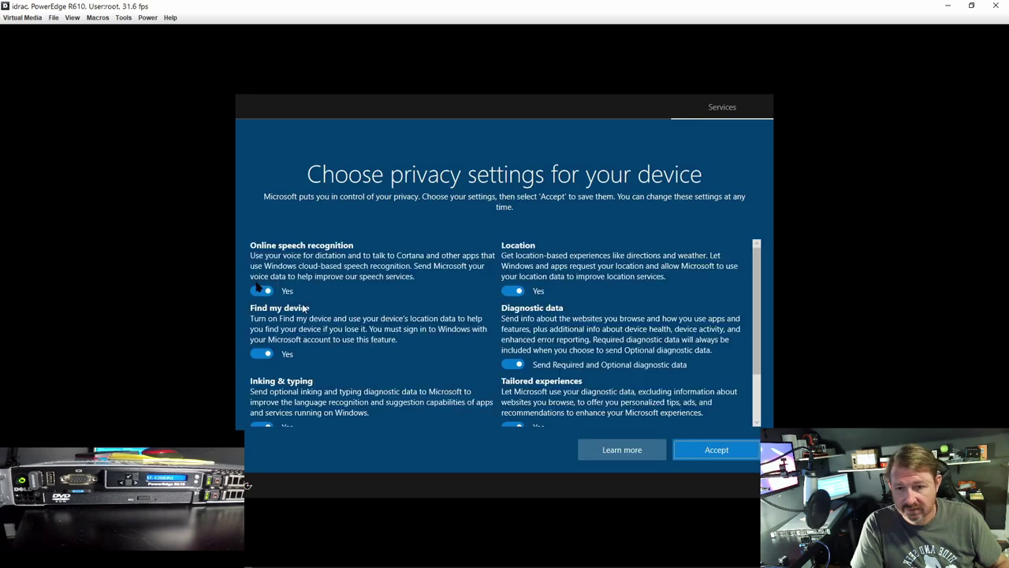
# - Turn off speech, Find my device, location, inking, advertising ID and tailored experiences, set diagnostics to Required, then accept
pyautogui.click(266, 292)
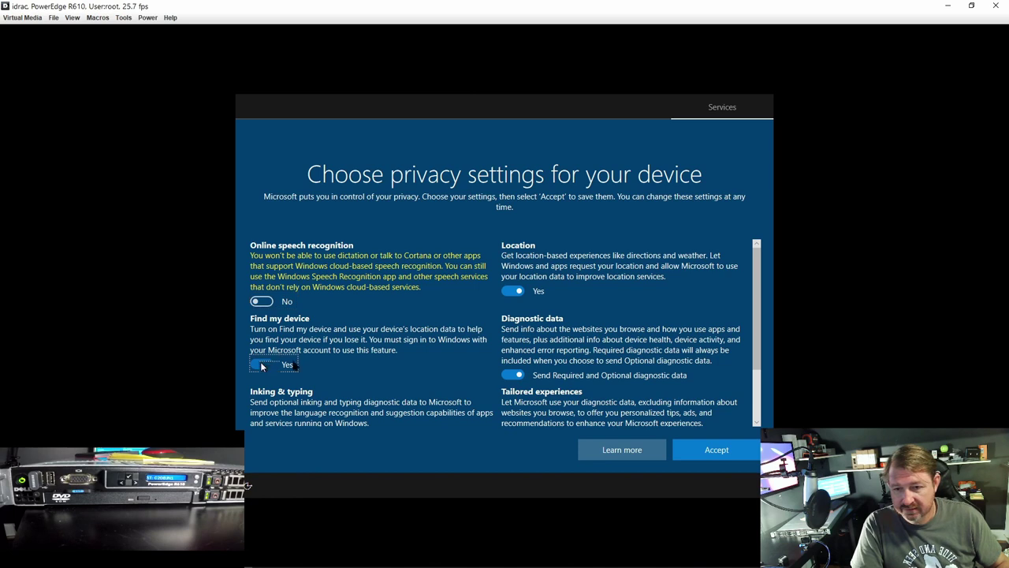
pyautogui.click(263, 354)
pyautogui.click(513, 291)
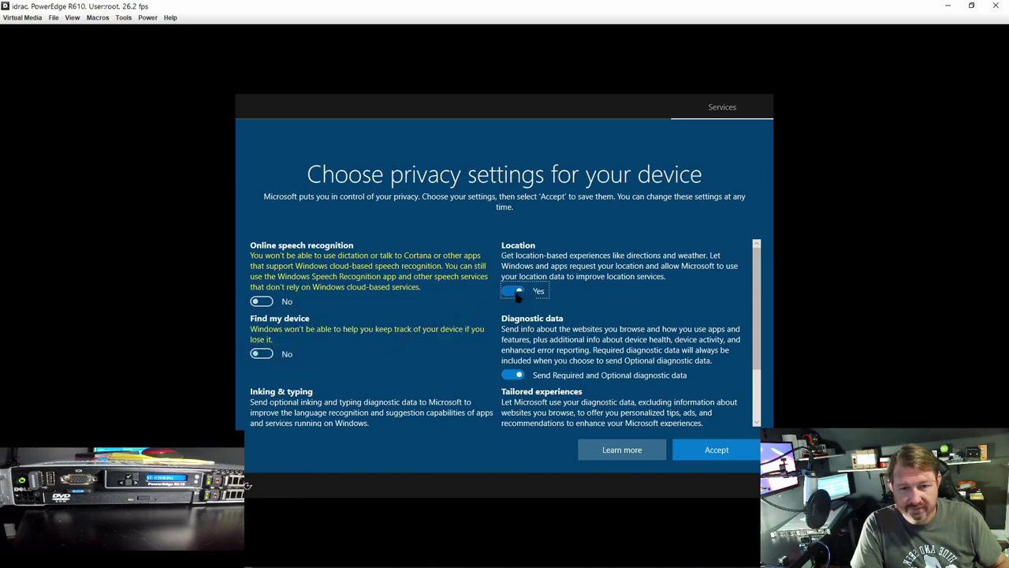
pyautogui.click(514, 376)
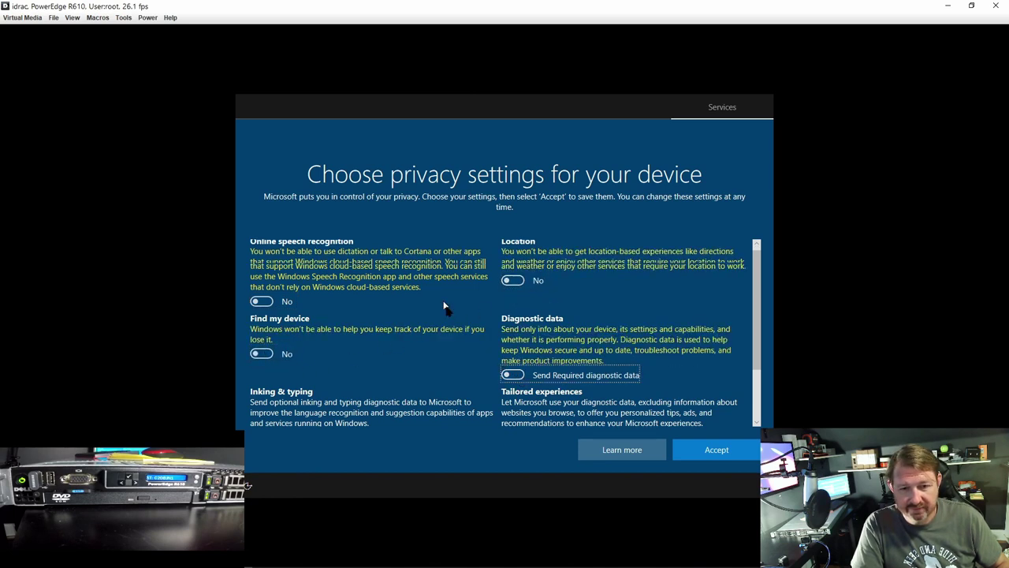
pyautogui.scroll(-2, 446, 309)
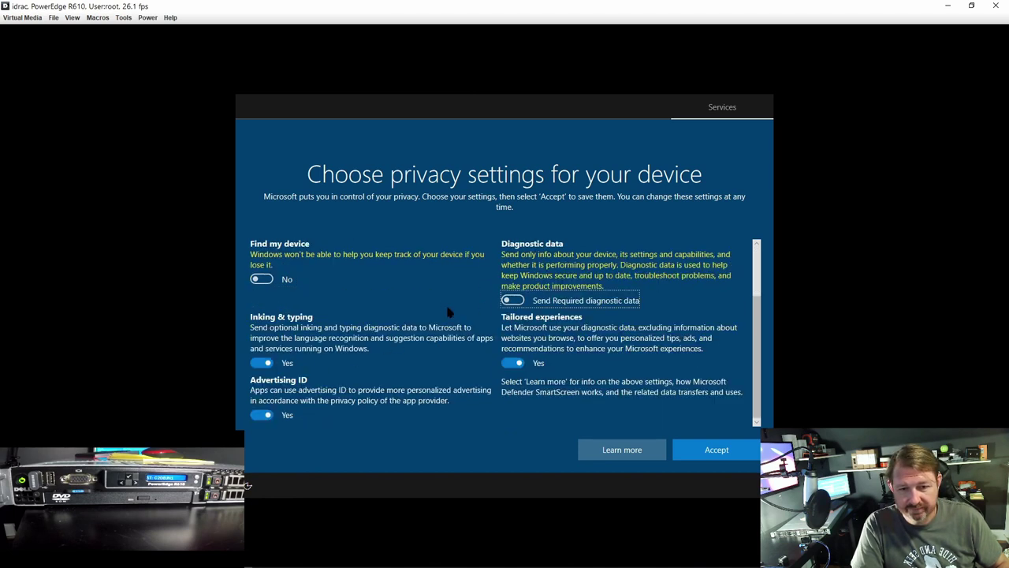
pyautogui.click(261, 362)
pyautogui.click(261, 416)
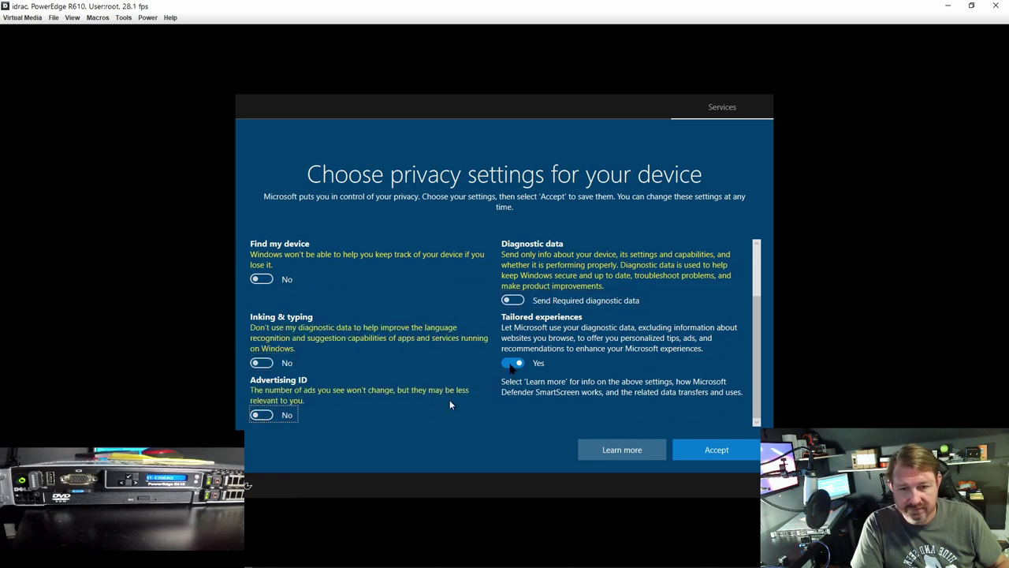
pyautogui.click(514, 363)
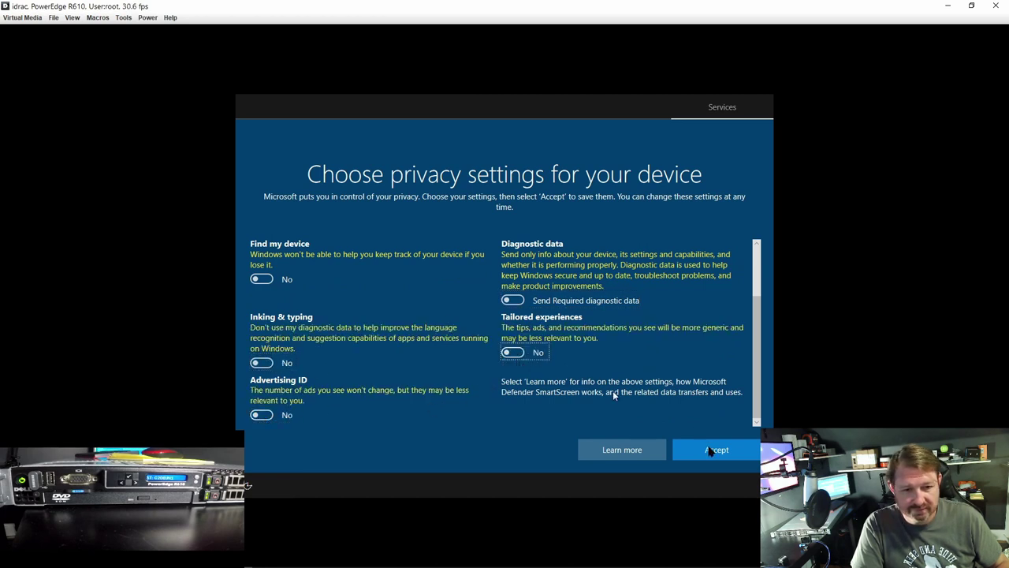
pyautogui.click(714, 448)
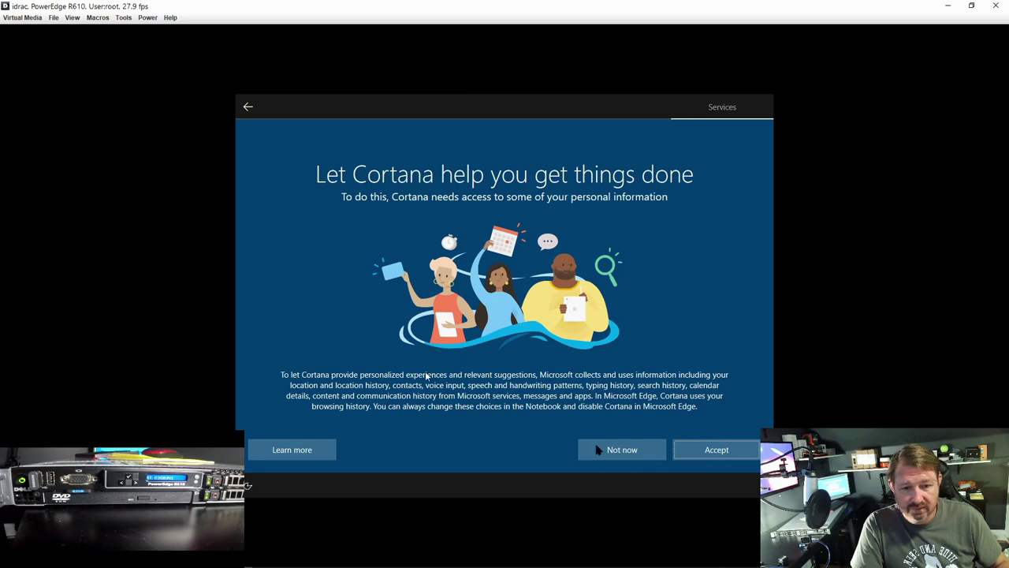
# - Decline Cortana with Not now so setup finishes to the desktop
pyautogui.click(622, 449)
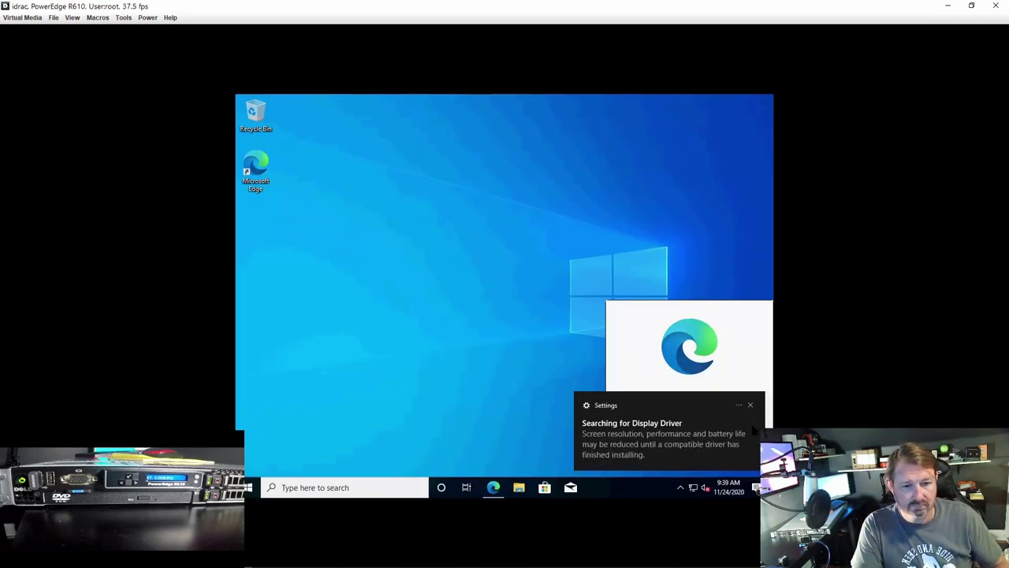
# - Dismiss the Microsoft Edge welcome card with Not now
pyautogui.click(729, 449)
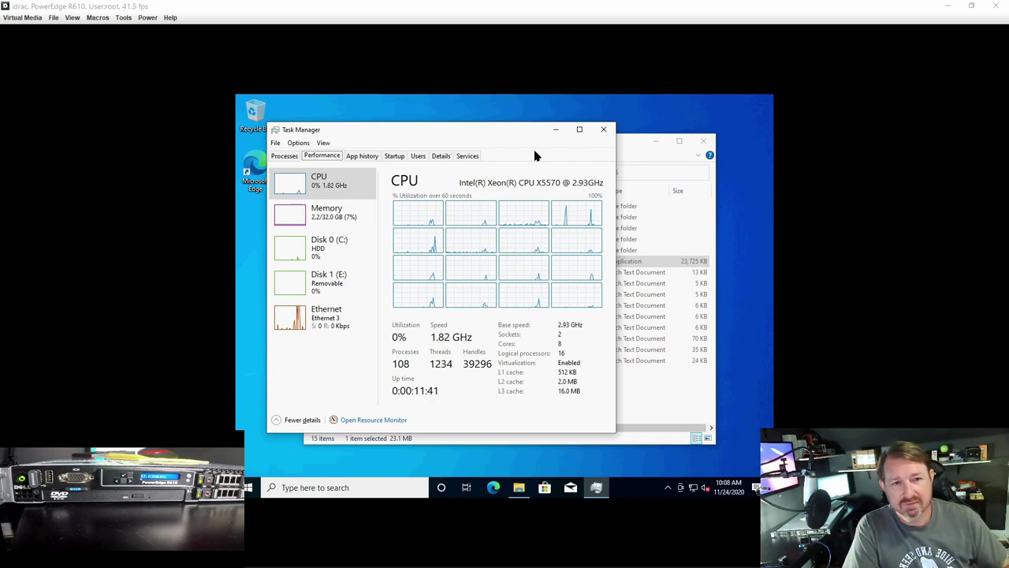
# - Raise the File Explorer window showing Downloads\CINEBENCH_R15 above Task Manager
pyautogui.click(631, 144)
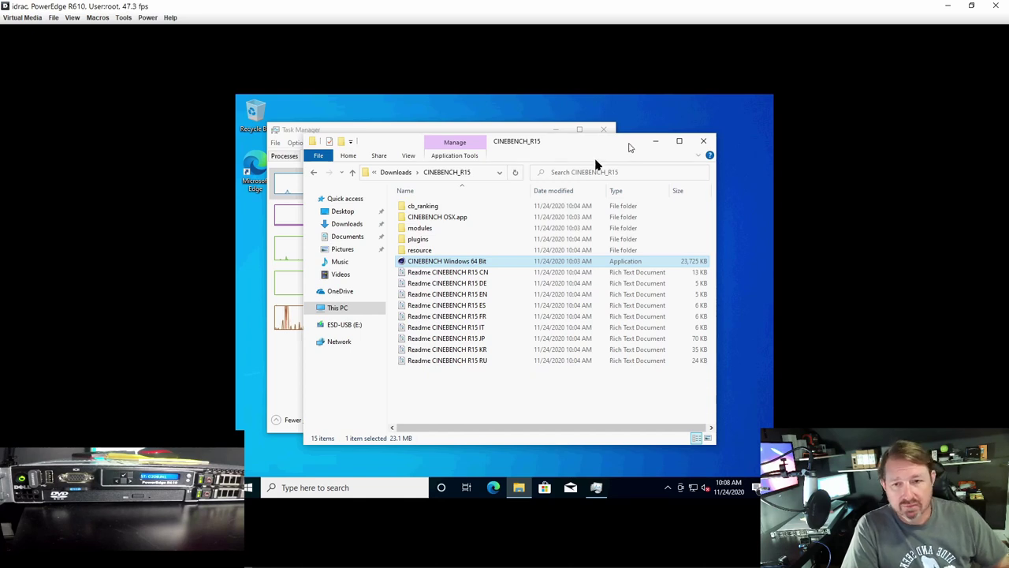
# - Launch CINEBENCH Windows 64 Bit and run the CPU test twice, checking load in Task Manager
pyautogui.doubleClick(460, 262)
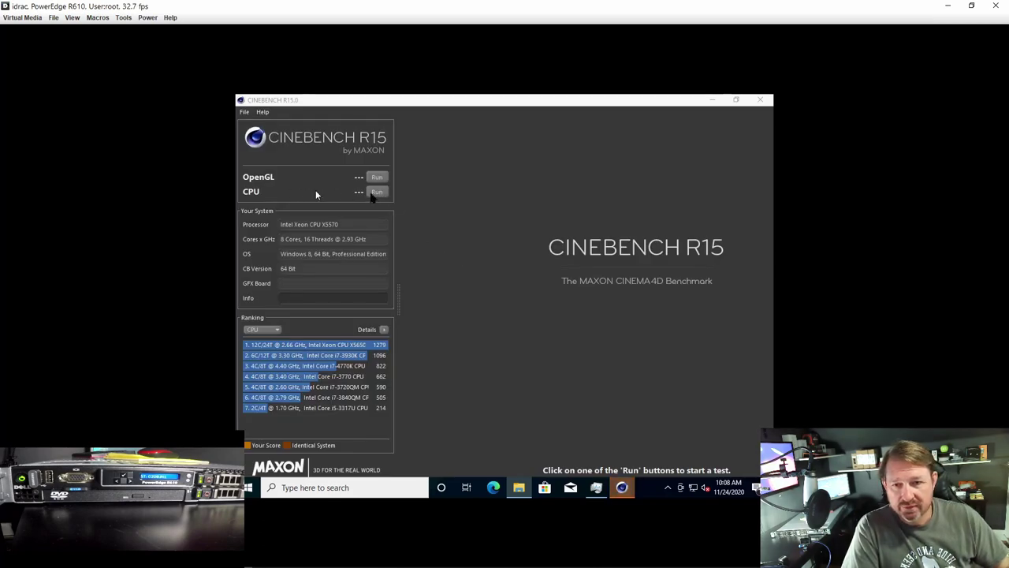
pyautogui.click(376, 193)
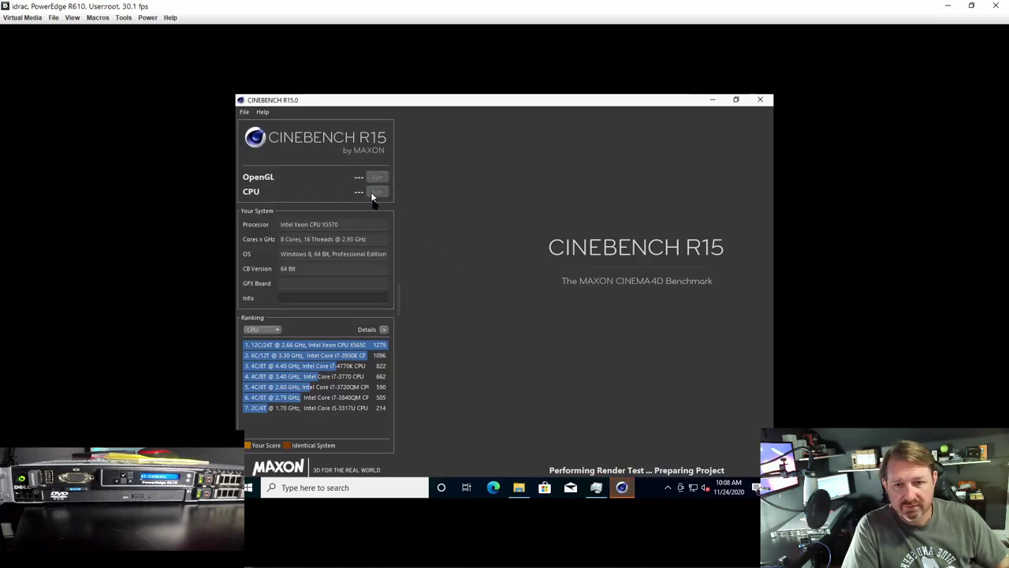
pyautogui.click(597, 487)
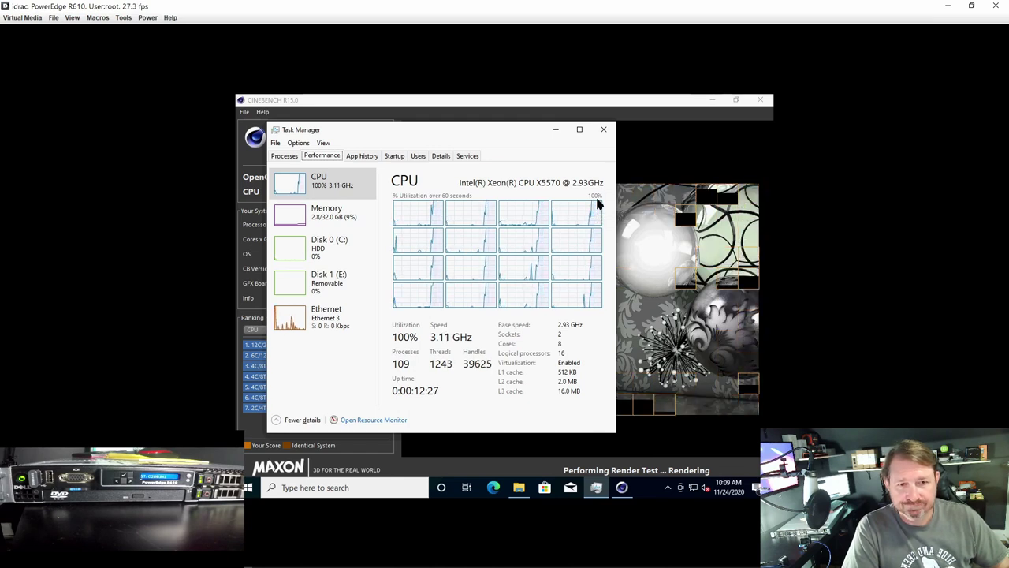
pyautogui.click(605, 130)
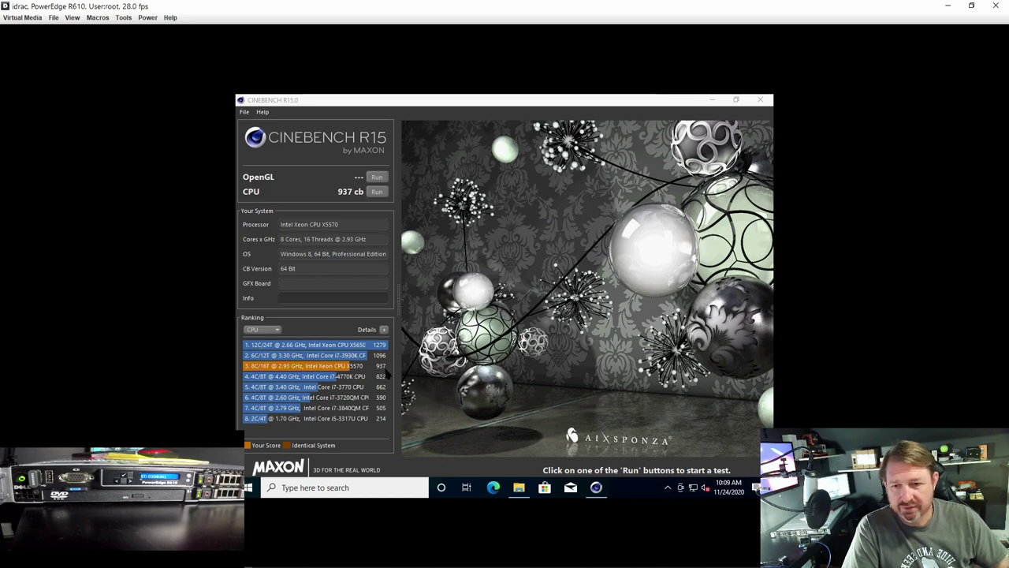
pyautogui.moveTo(387, 371)
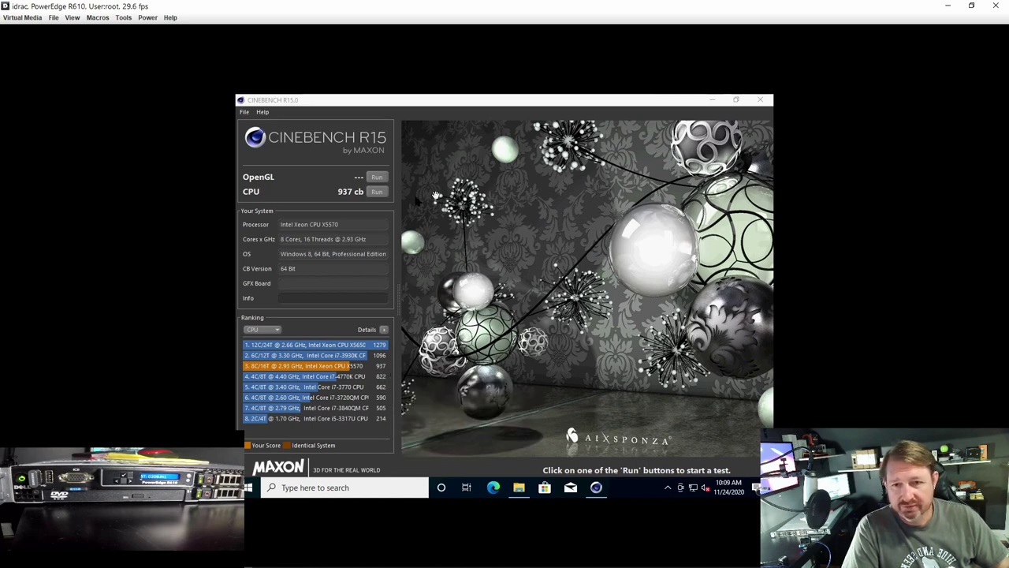
pyautogui.click(379, 192)
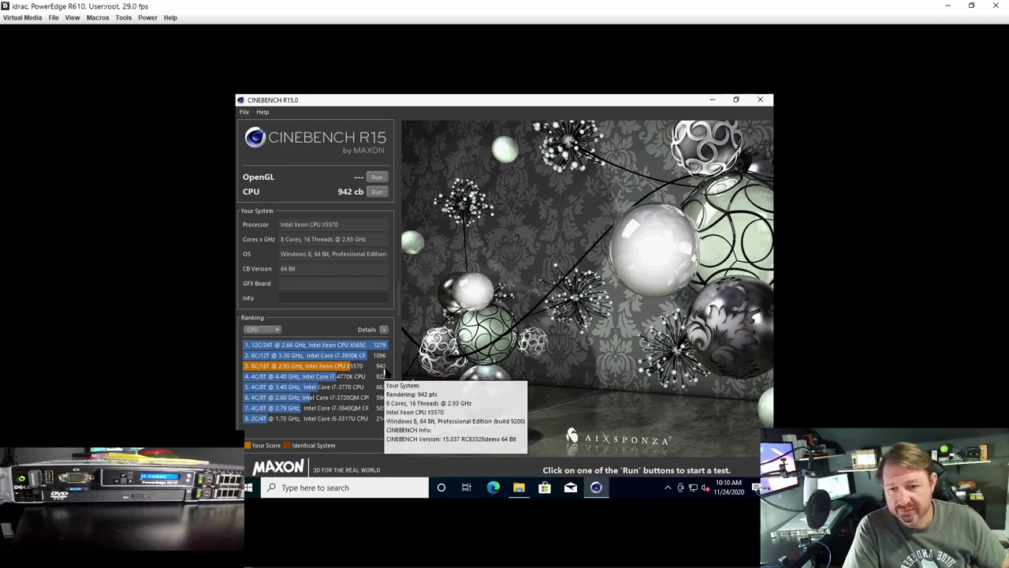
# - Close Cinebench saving its score, then launch DiskMark64 from CrystalDiskMark8_0_0a with administrator rights
pyautogui.click(763, 100)
pyautogui.click(509, 323)
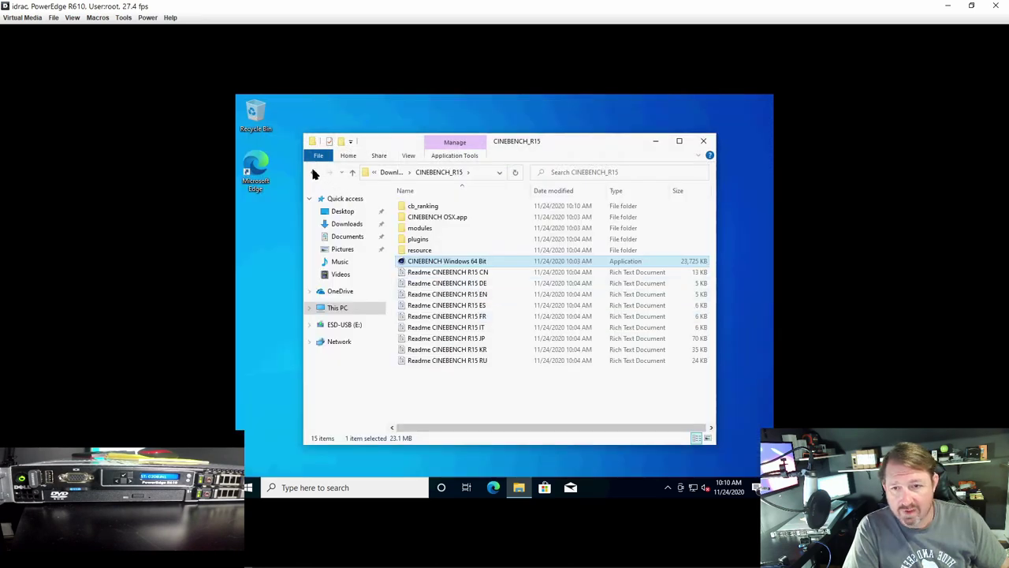
pyautogui.click(313, 173)
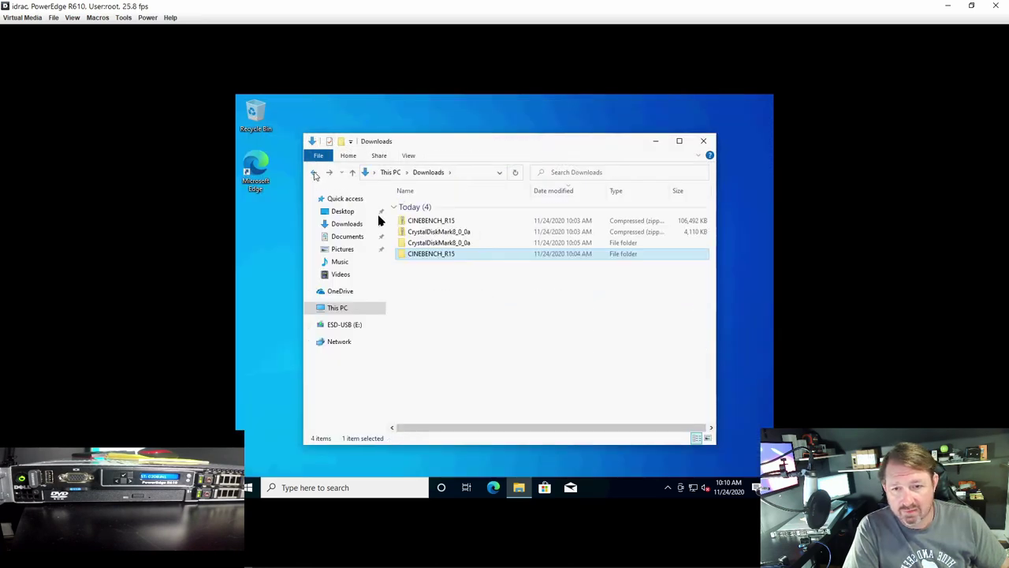
pyautogui.doubleClick(441, 241)
pyautogui.click(432, 239)
pyautogui.doubleClick(432, 239)
pyautogui.click(450, 361)
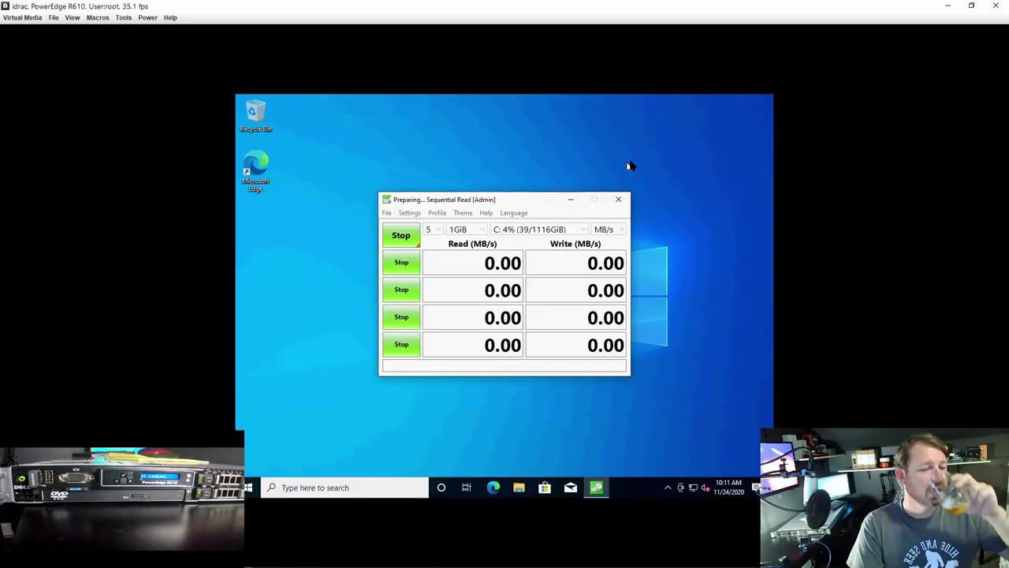